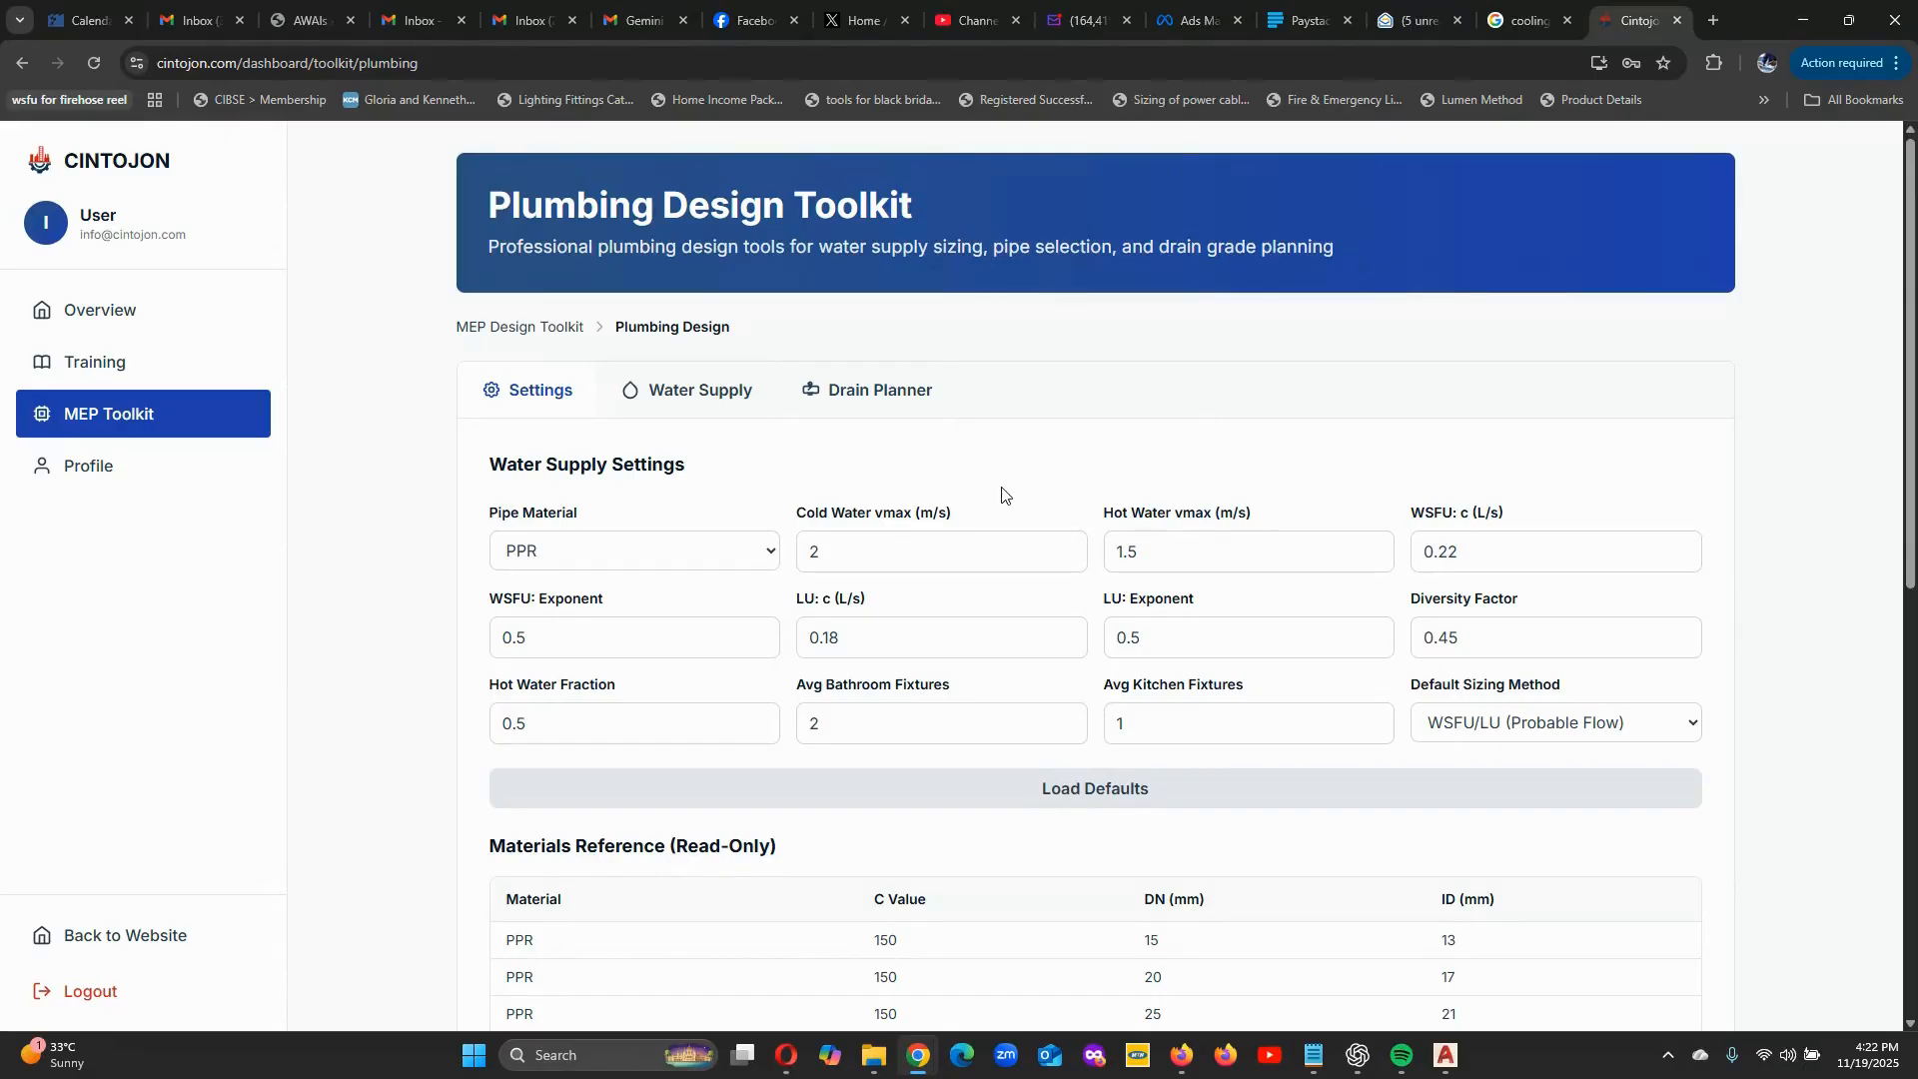
# Return to the MEP Design Toolkit overview of calculation tools and reopen the Plumbing Design Toolkit.
pyautogui.scroll(-1, 974, 524)
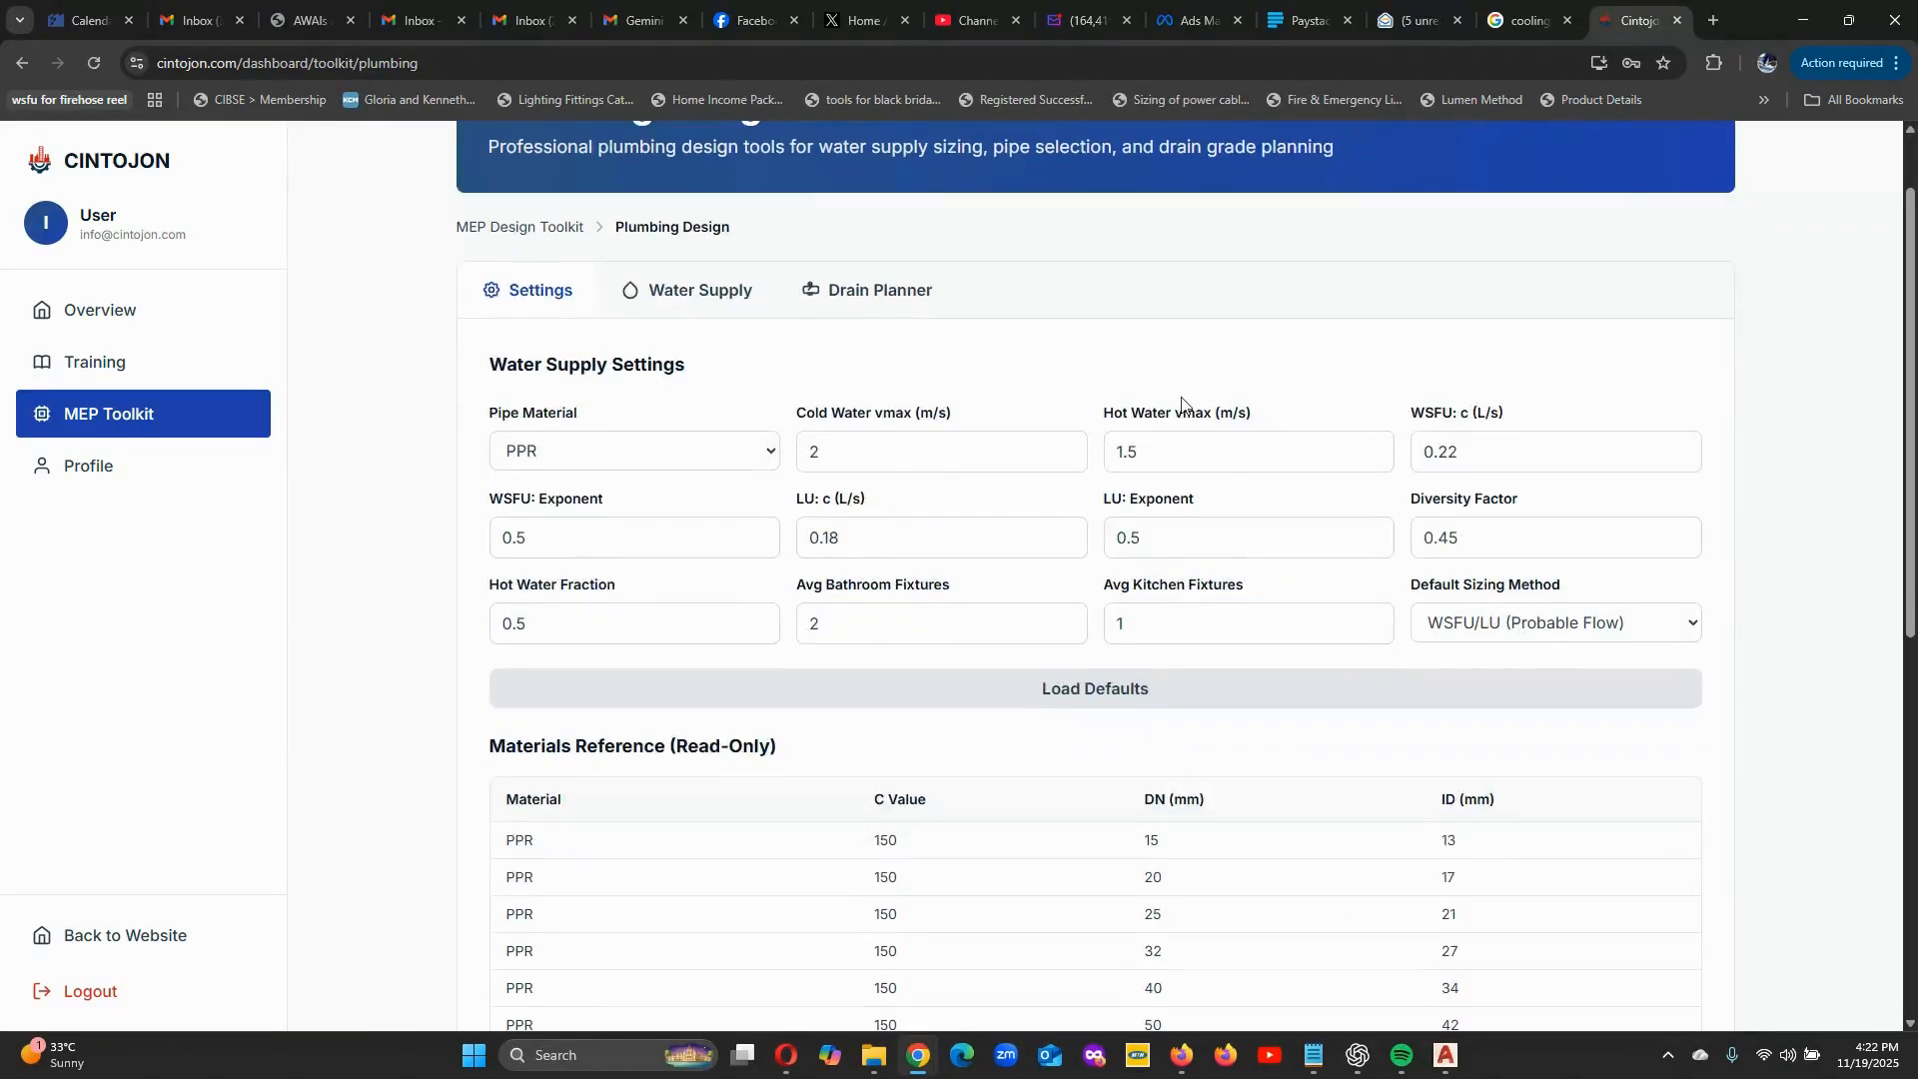
pyautogui.scroll(1, 1183, 370)
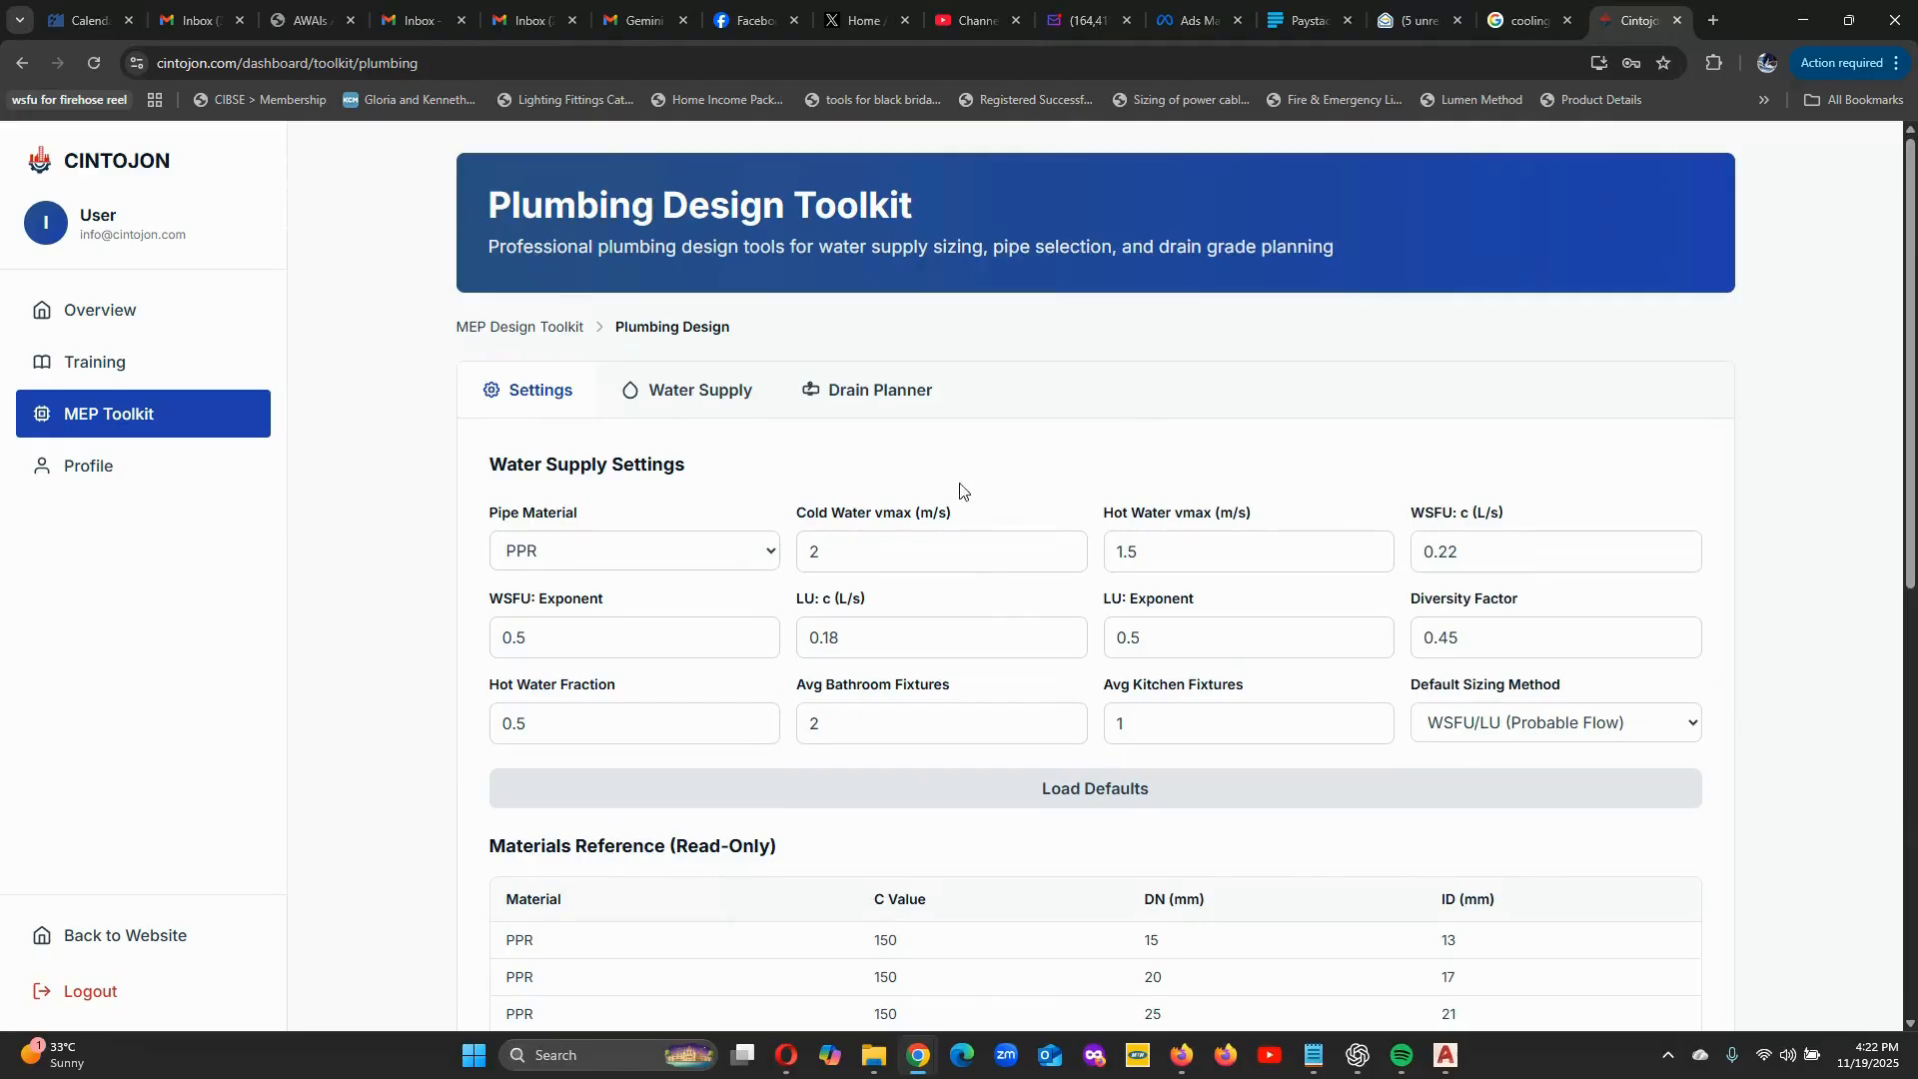
pyautogui.click(146, 427)
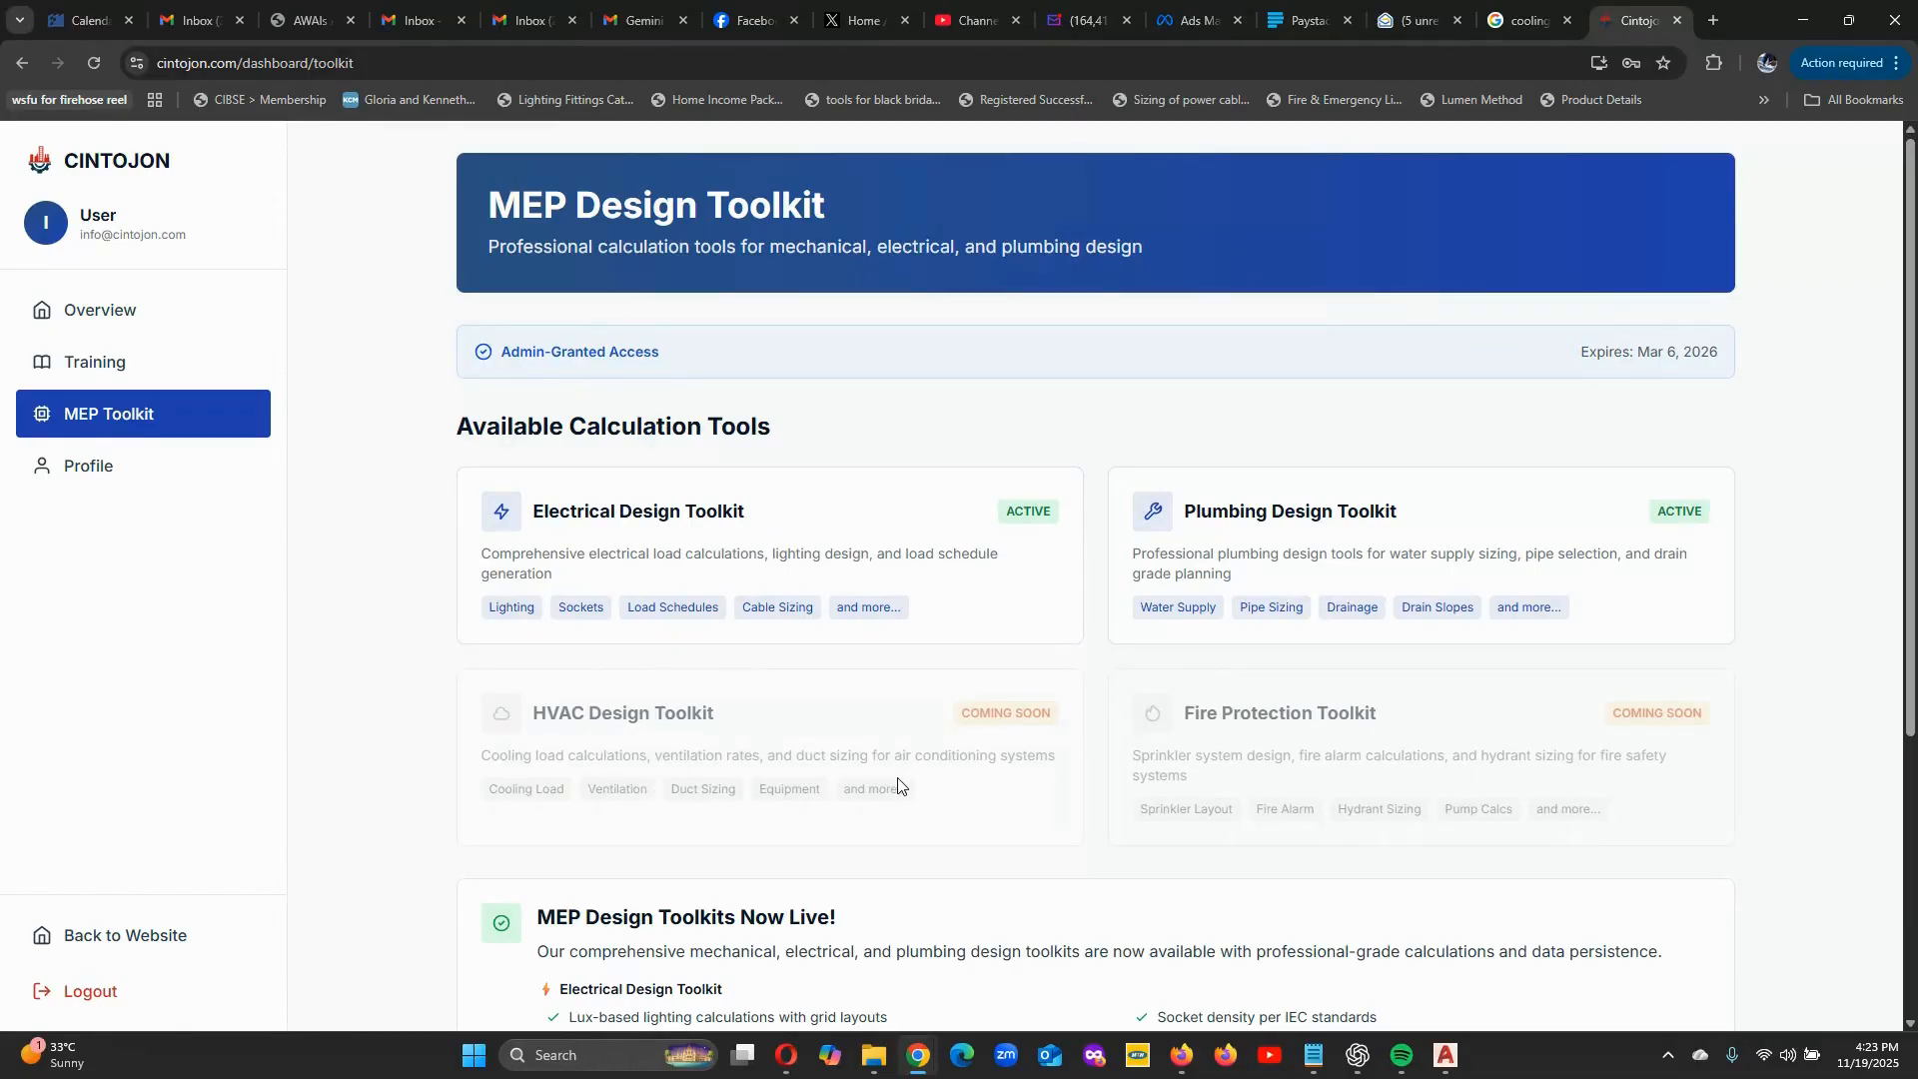
pyautogui.click(1199, 540)
# Set the average kitchen fixtures to 2 in the water supply settings.
pyautogui.scroll(-1, 1096, 599)
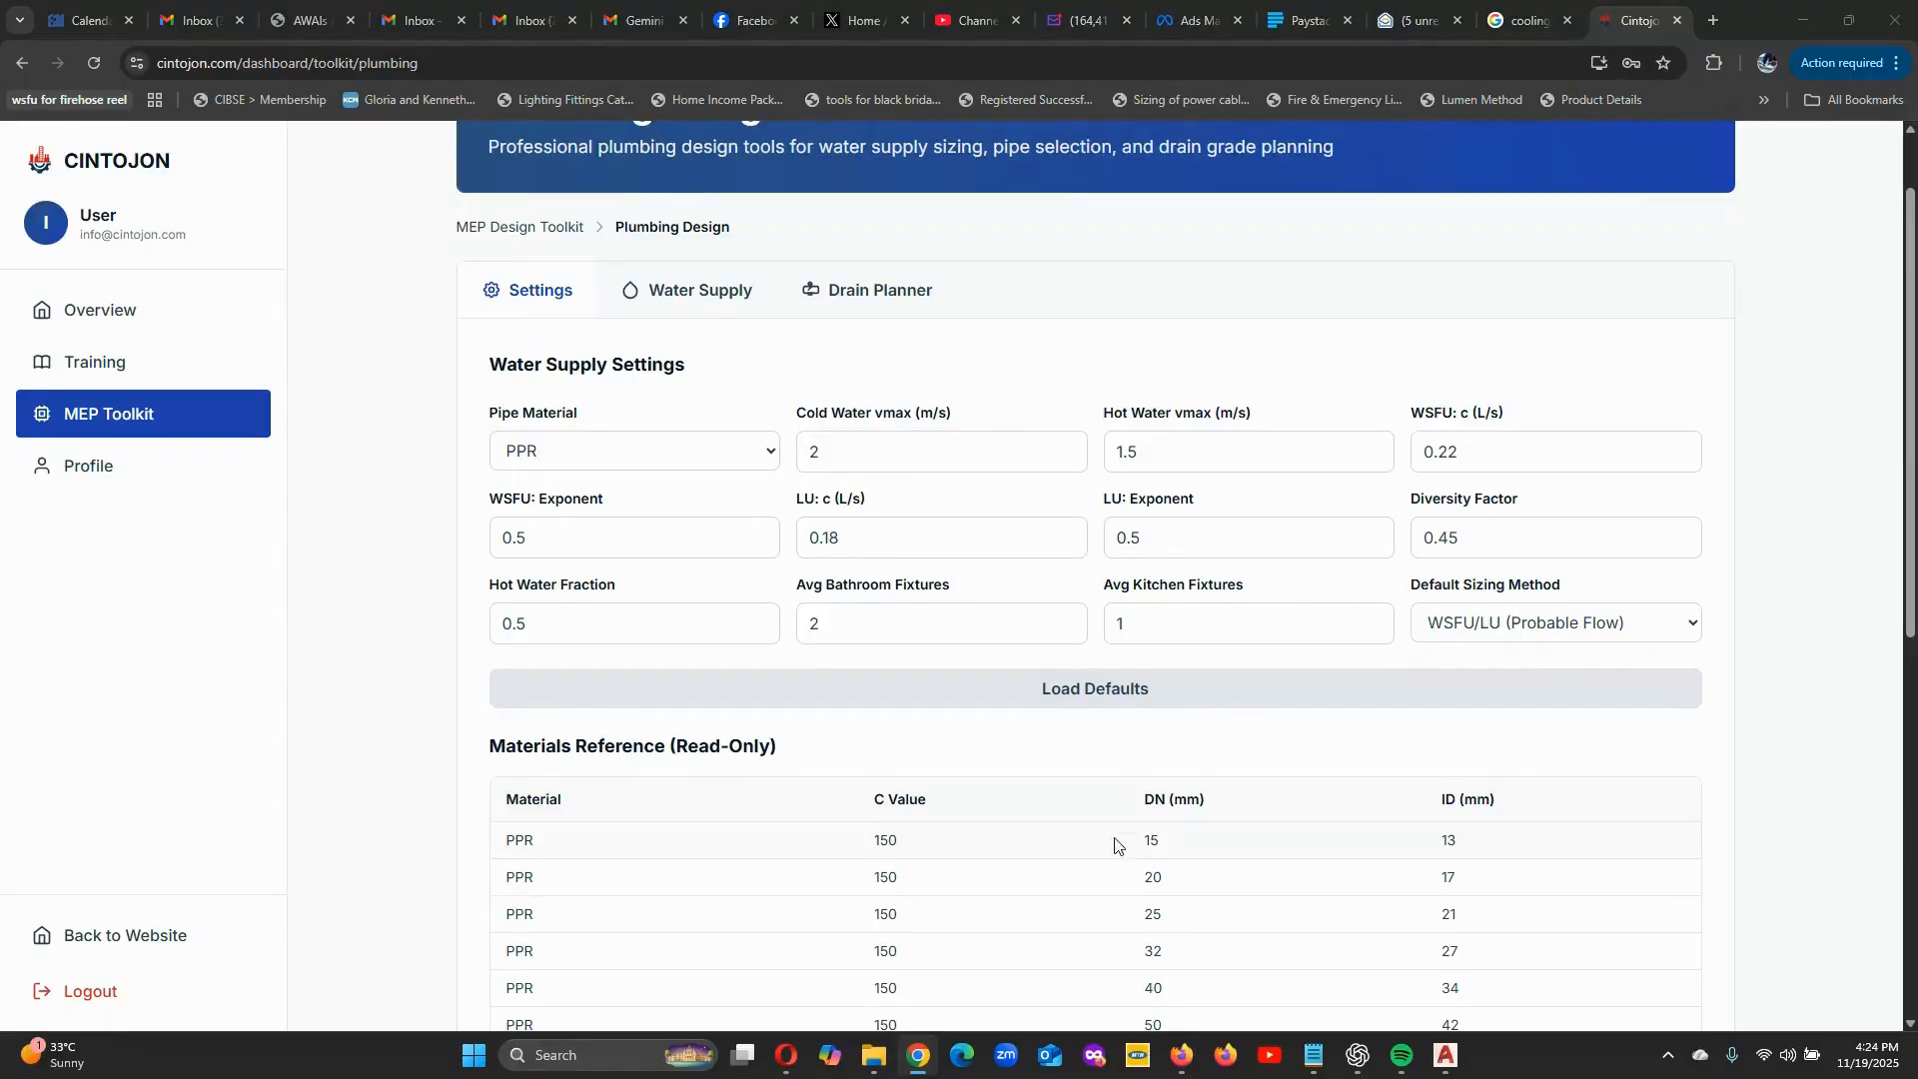
pyautogui.click(1373, 618)
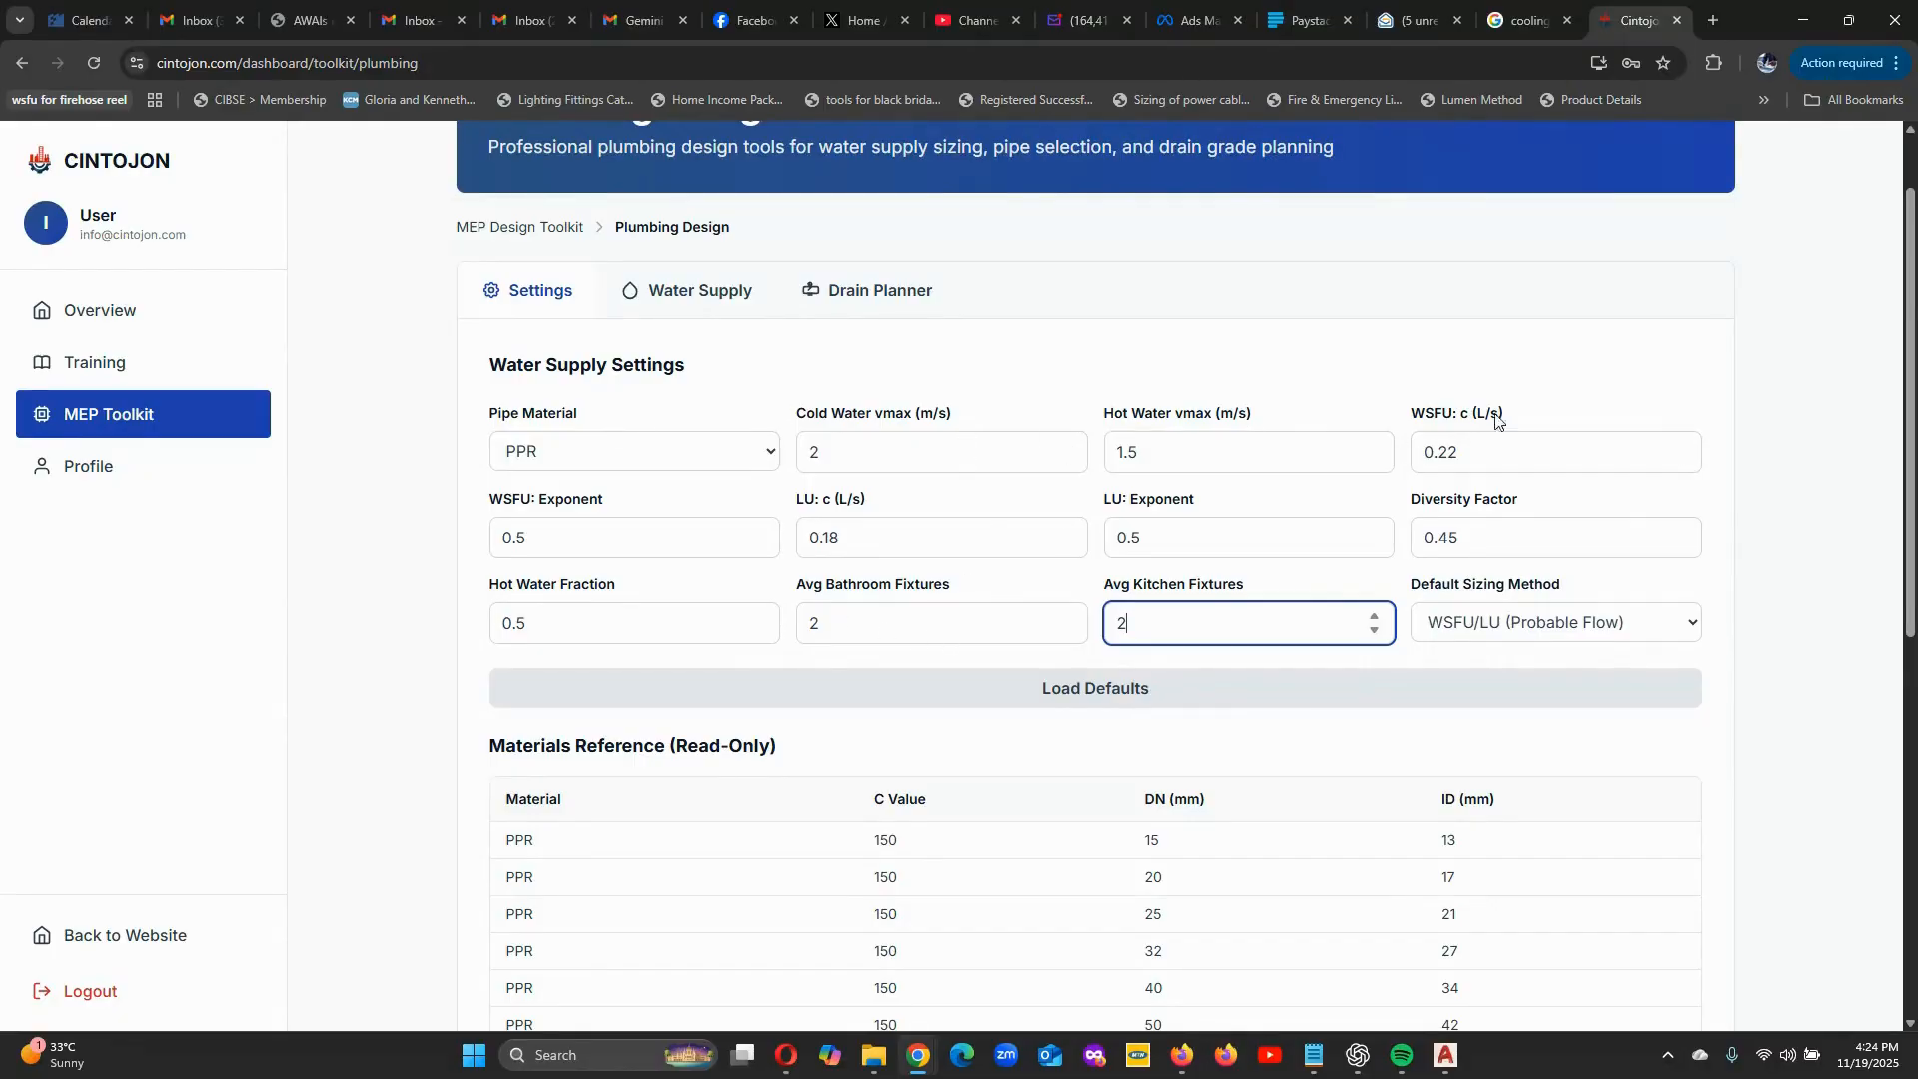
pyautogui.click(1580, 384)
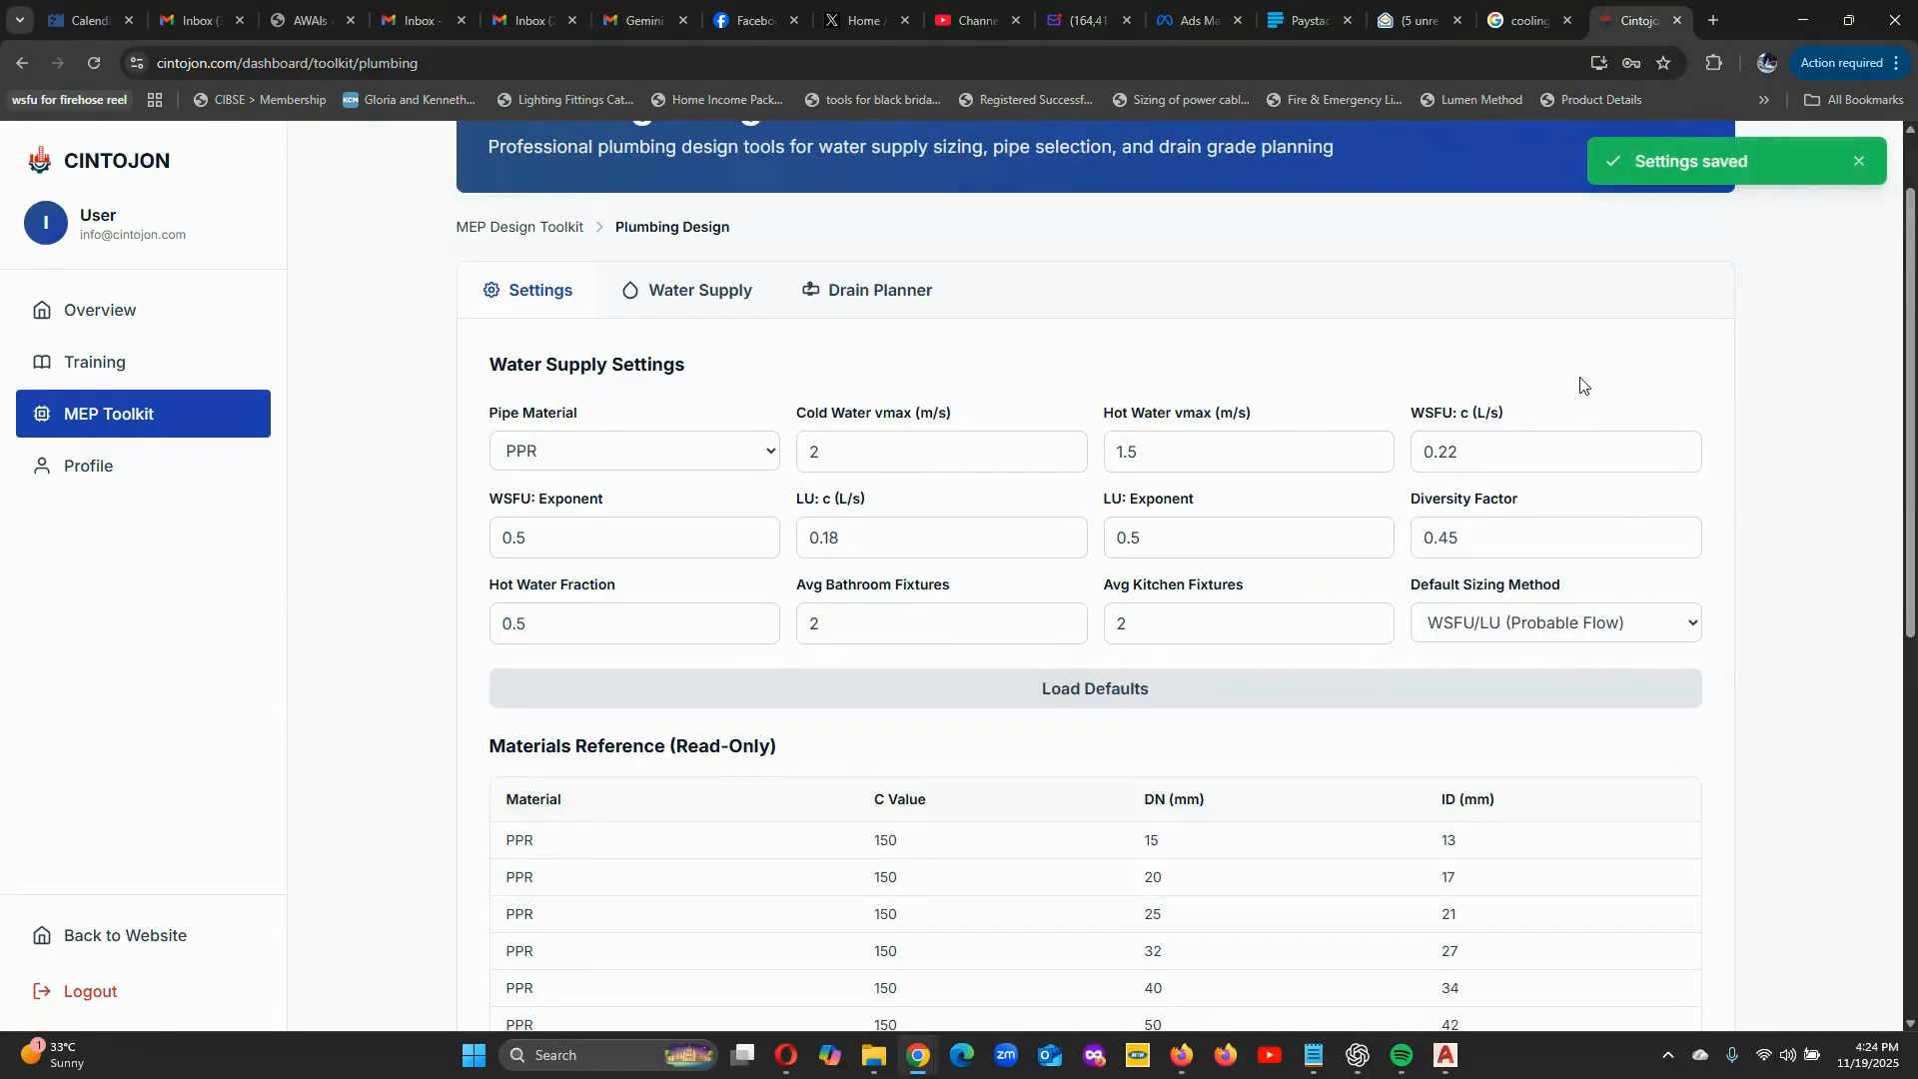
pyautogui.scroll(-4, 942, 631)
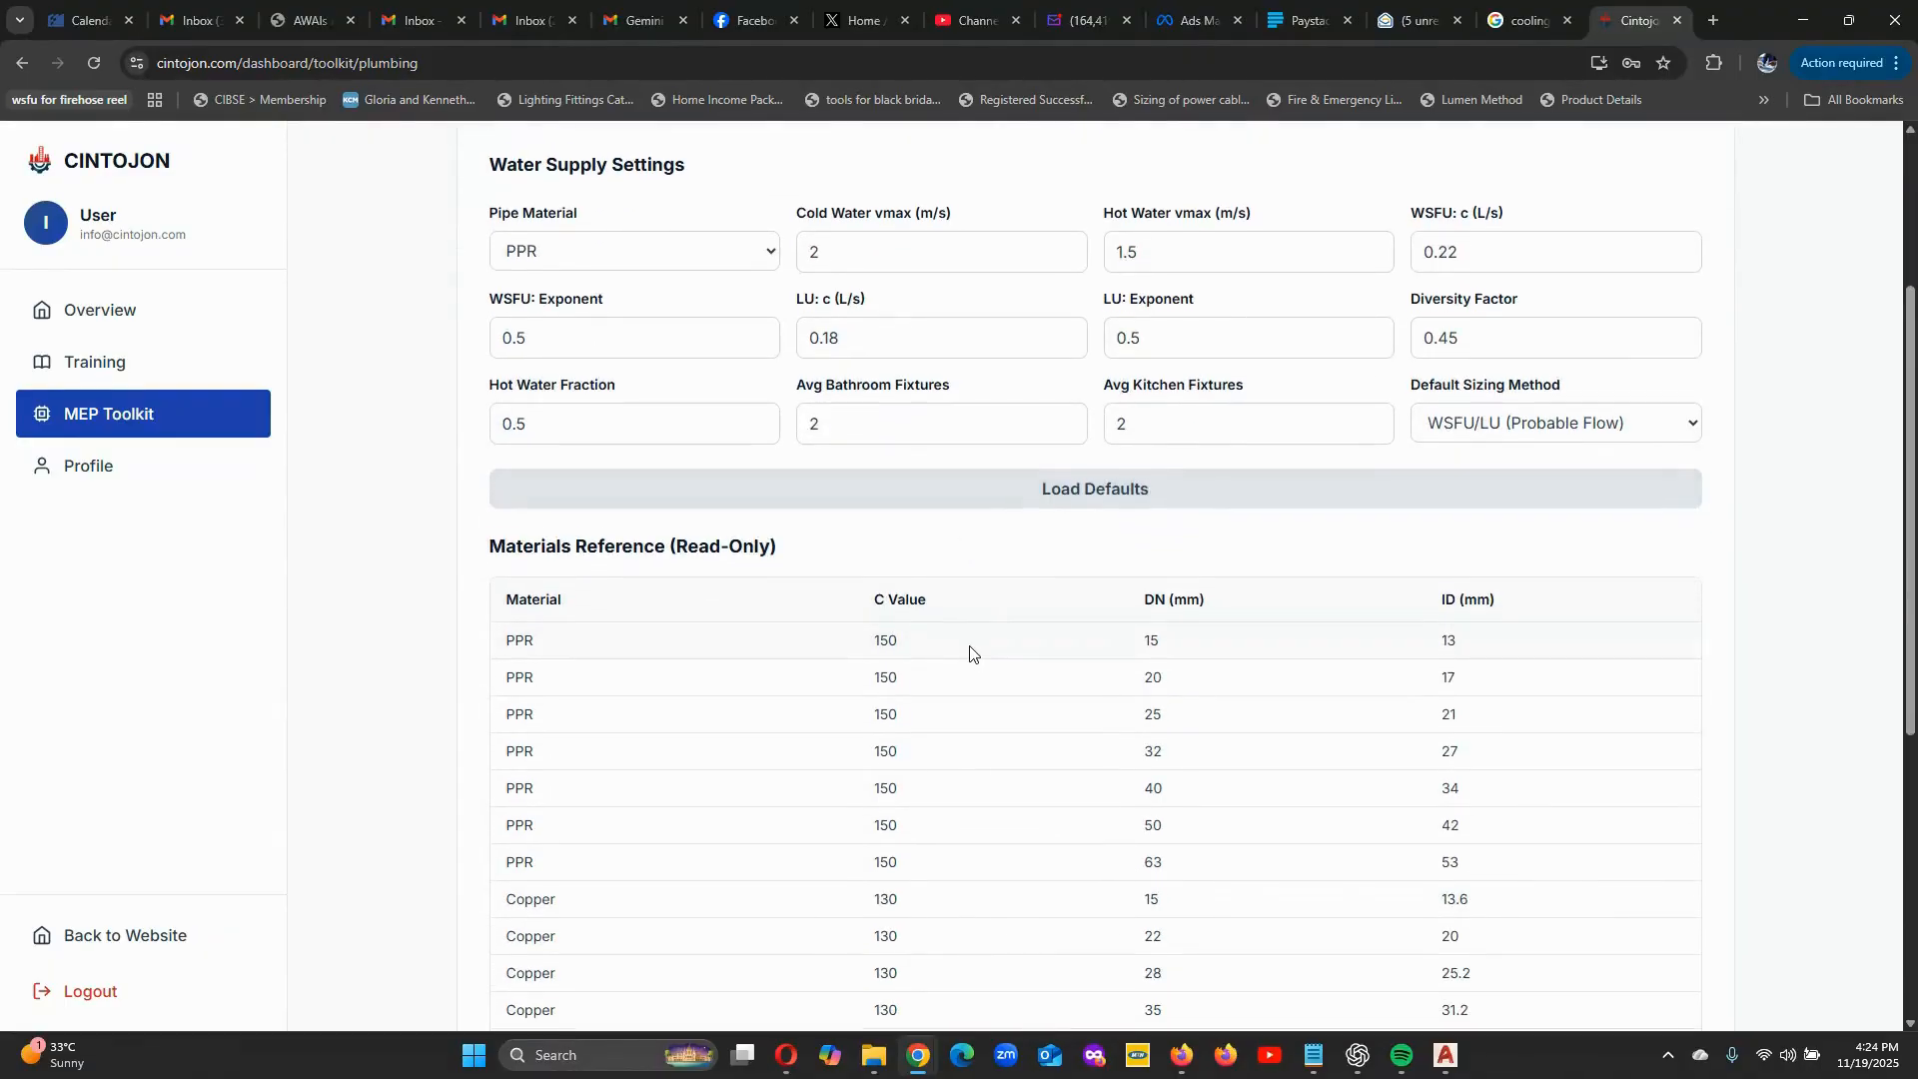
pyautogui.scroll(5, 929, 672)
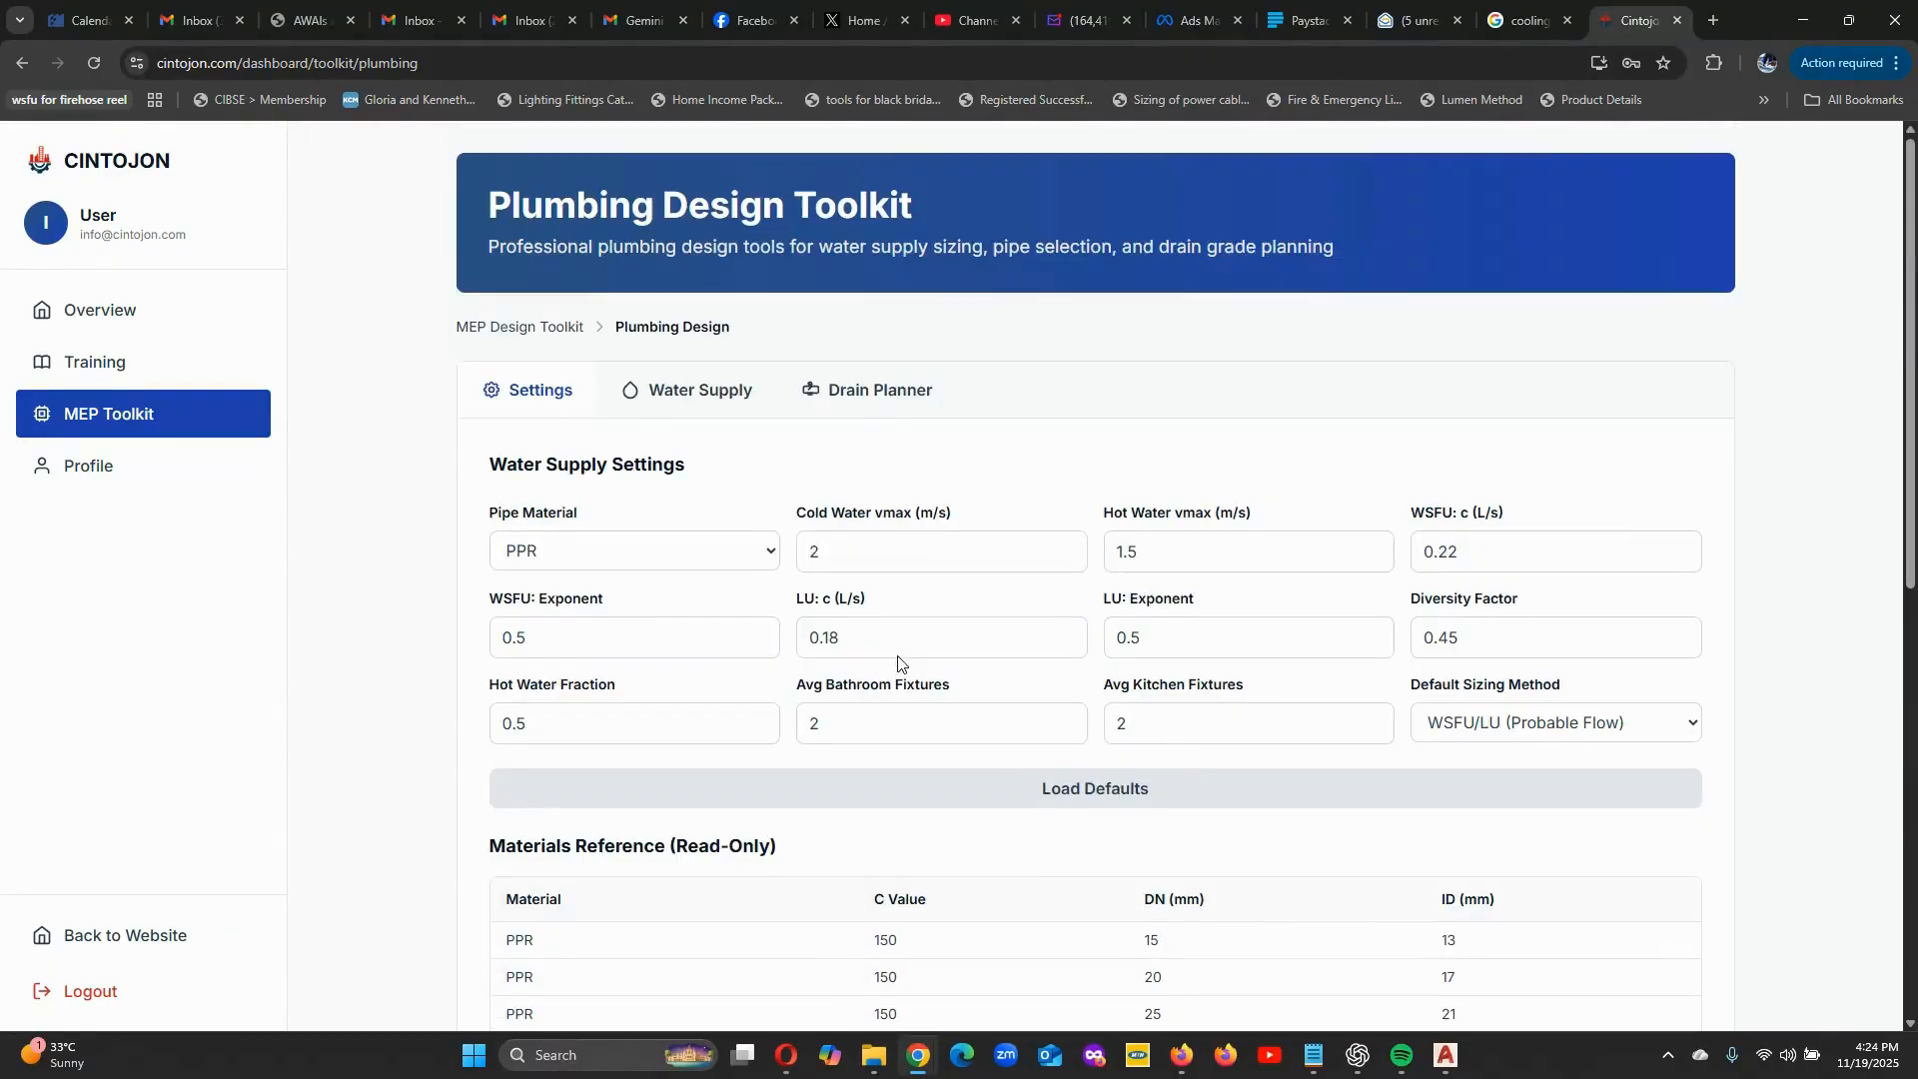
# In the water supply calculator, set the wash hand basin, kitchen sink and shower counts to 5 each.
pyautogui.click(722, 401)
pyautogui.scroll(-2, 867, 599)
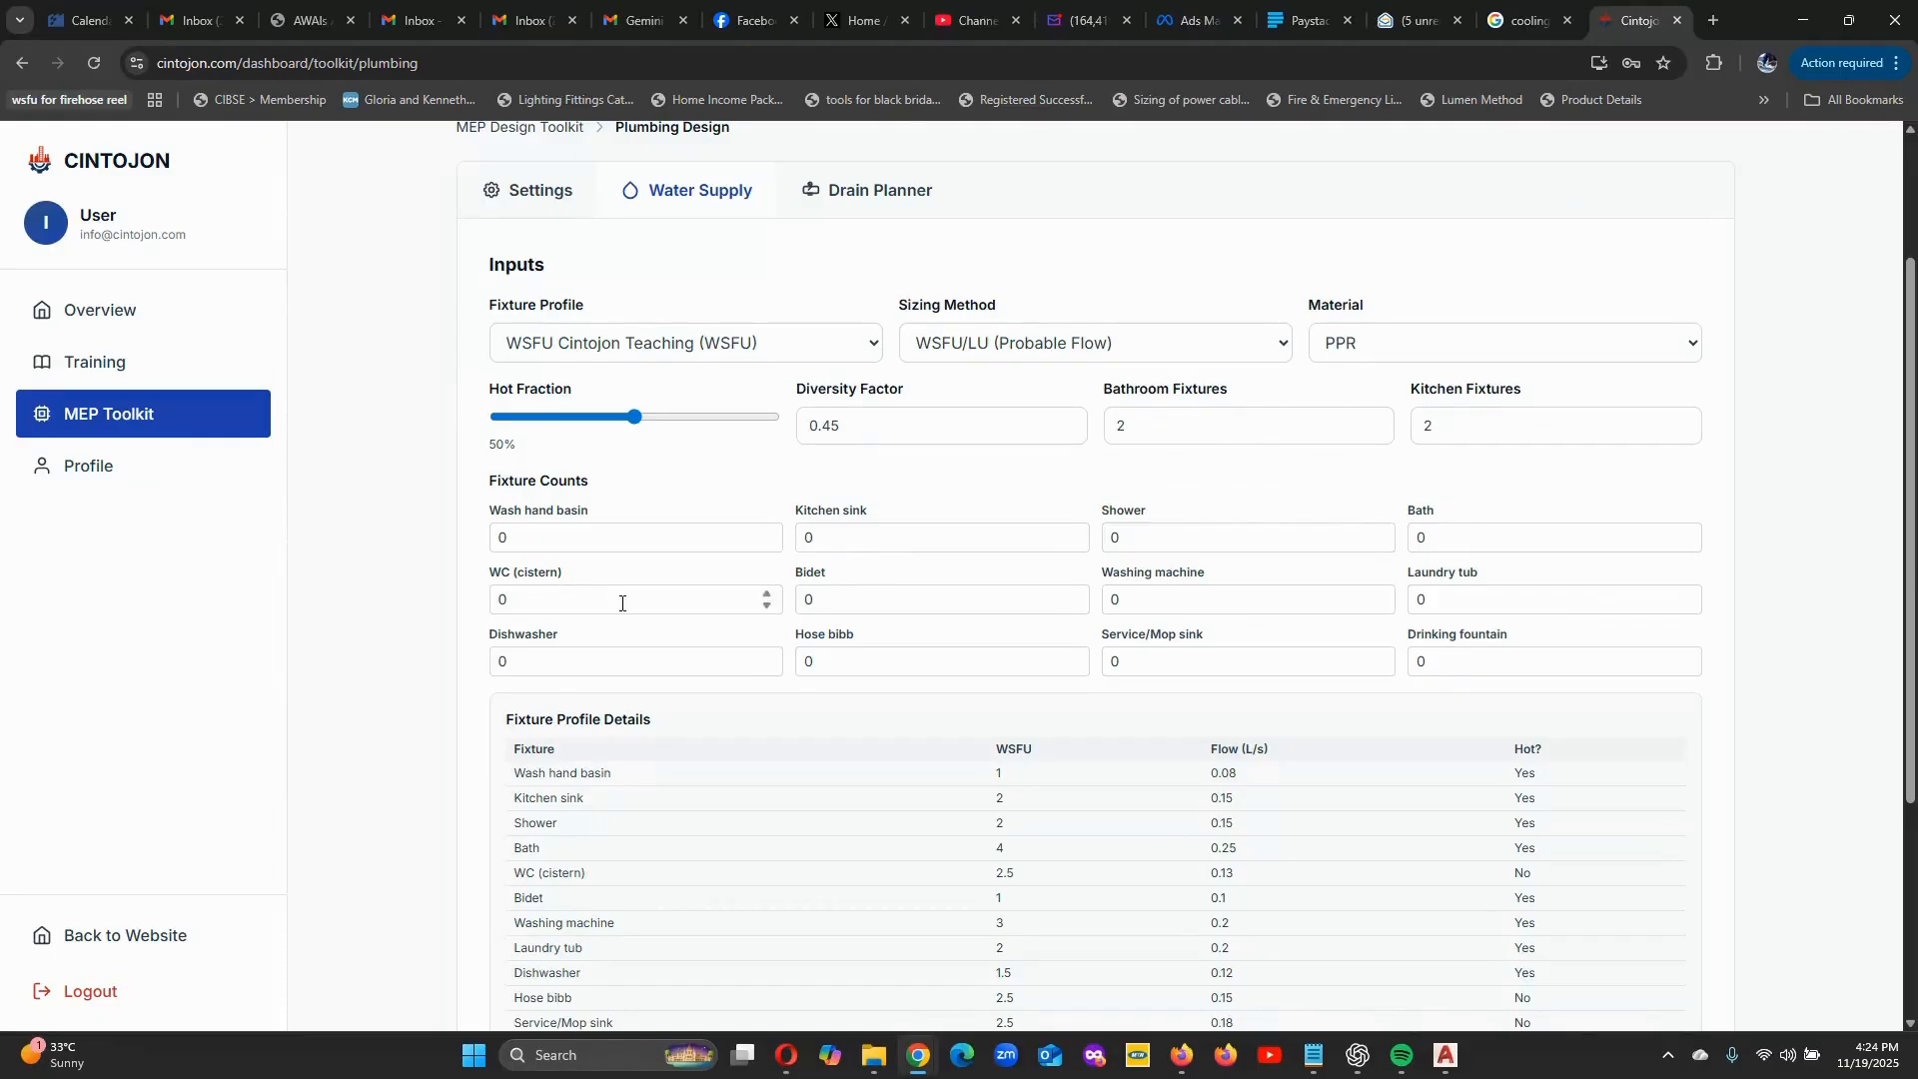
pyautogui.click(540, 526)
pyautogui.hotkey('ctrl', 'a')
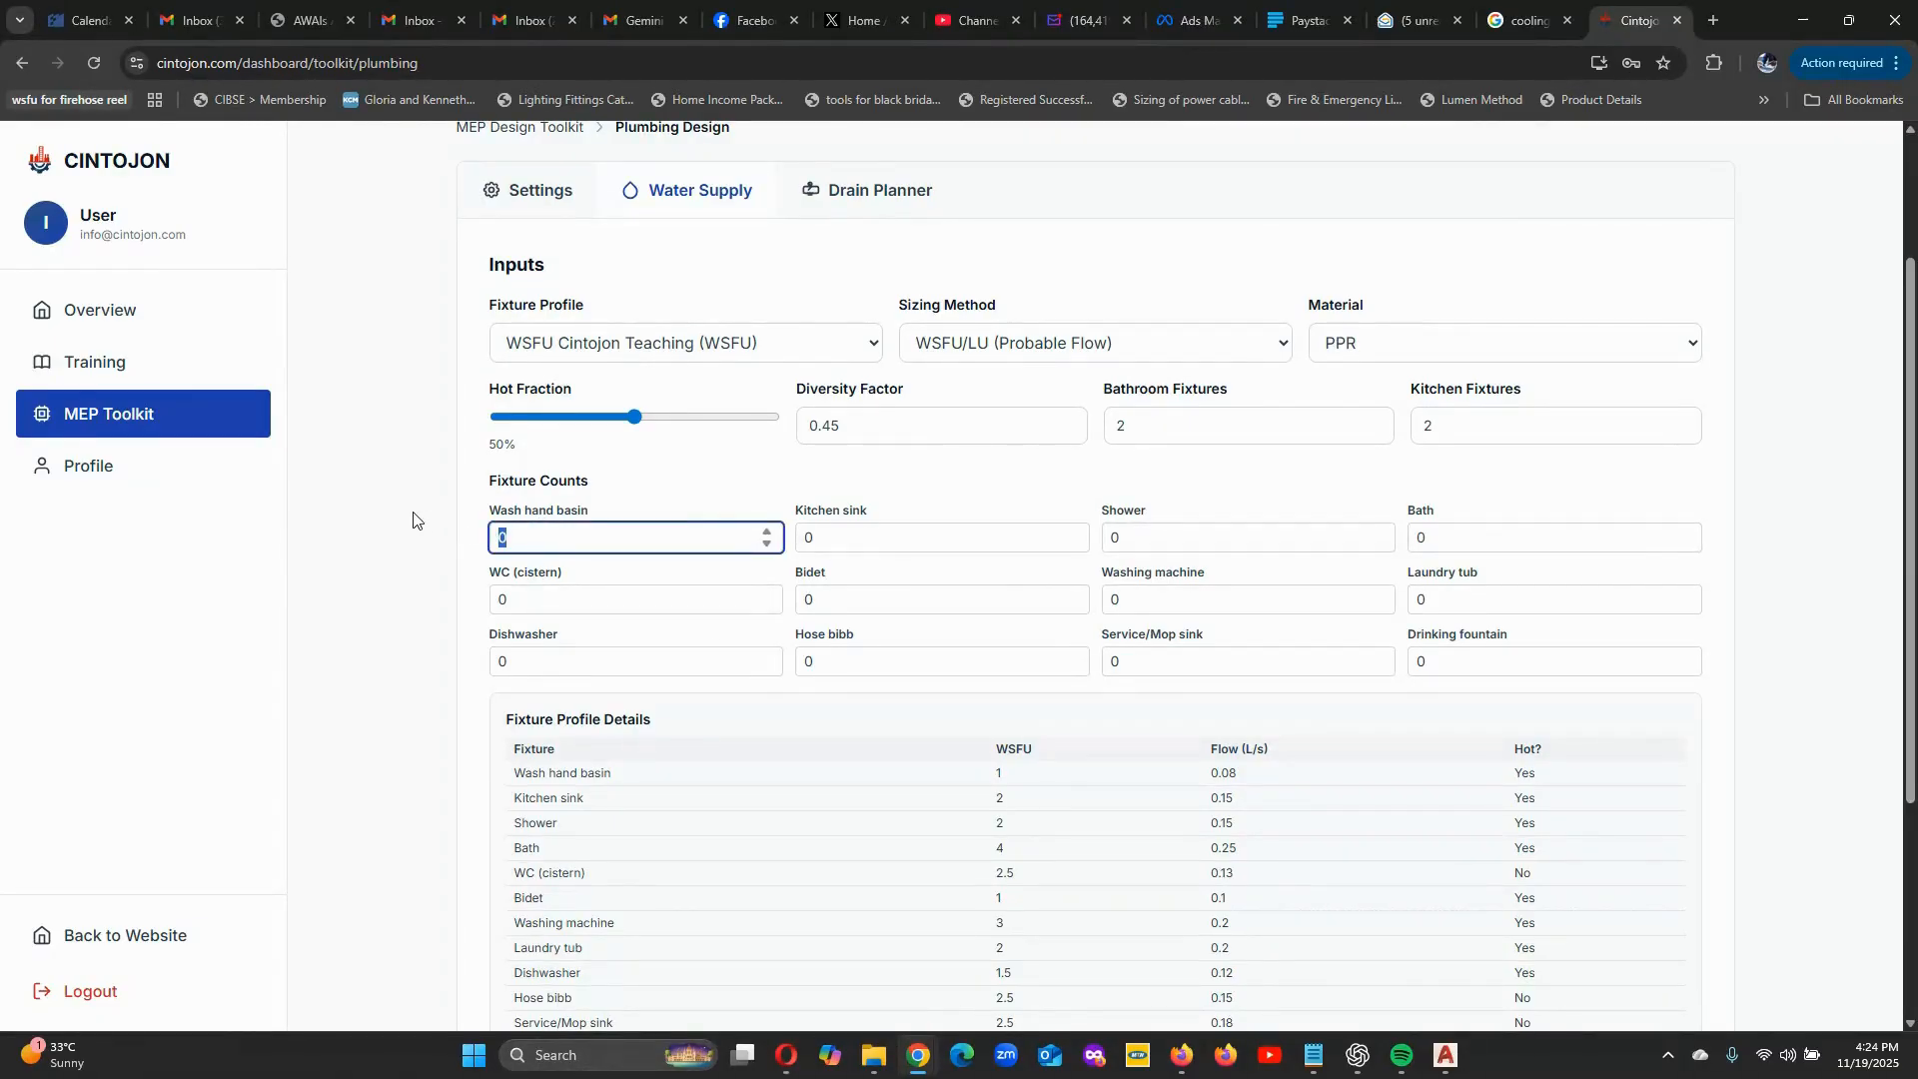
pyautogui.write('5')
pyautogui.press('Tab')
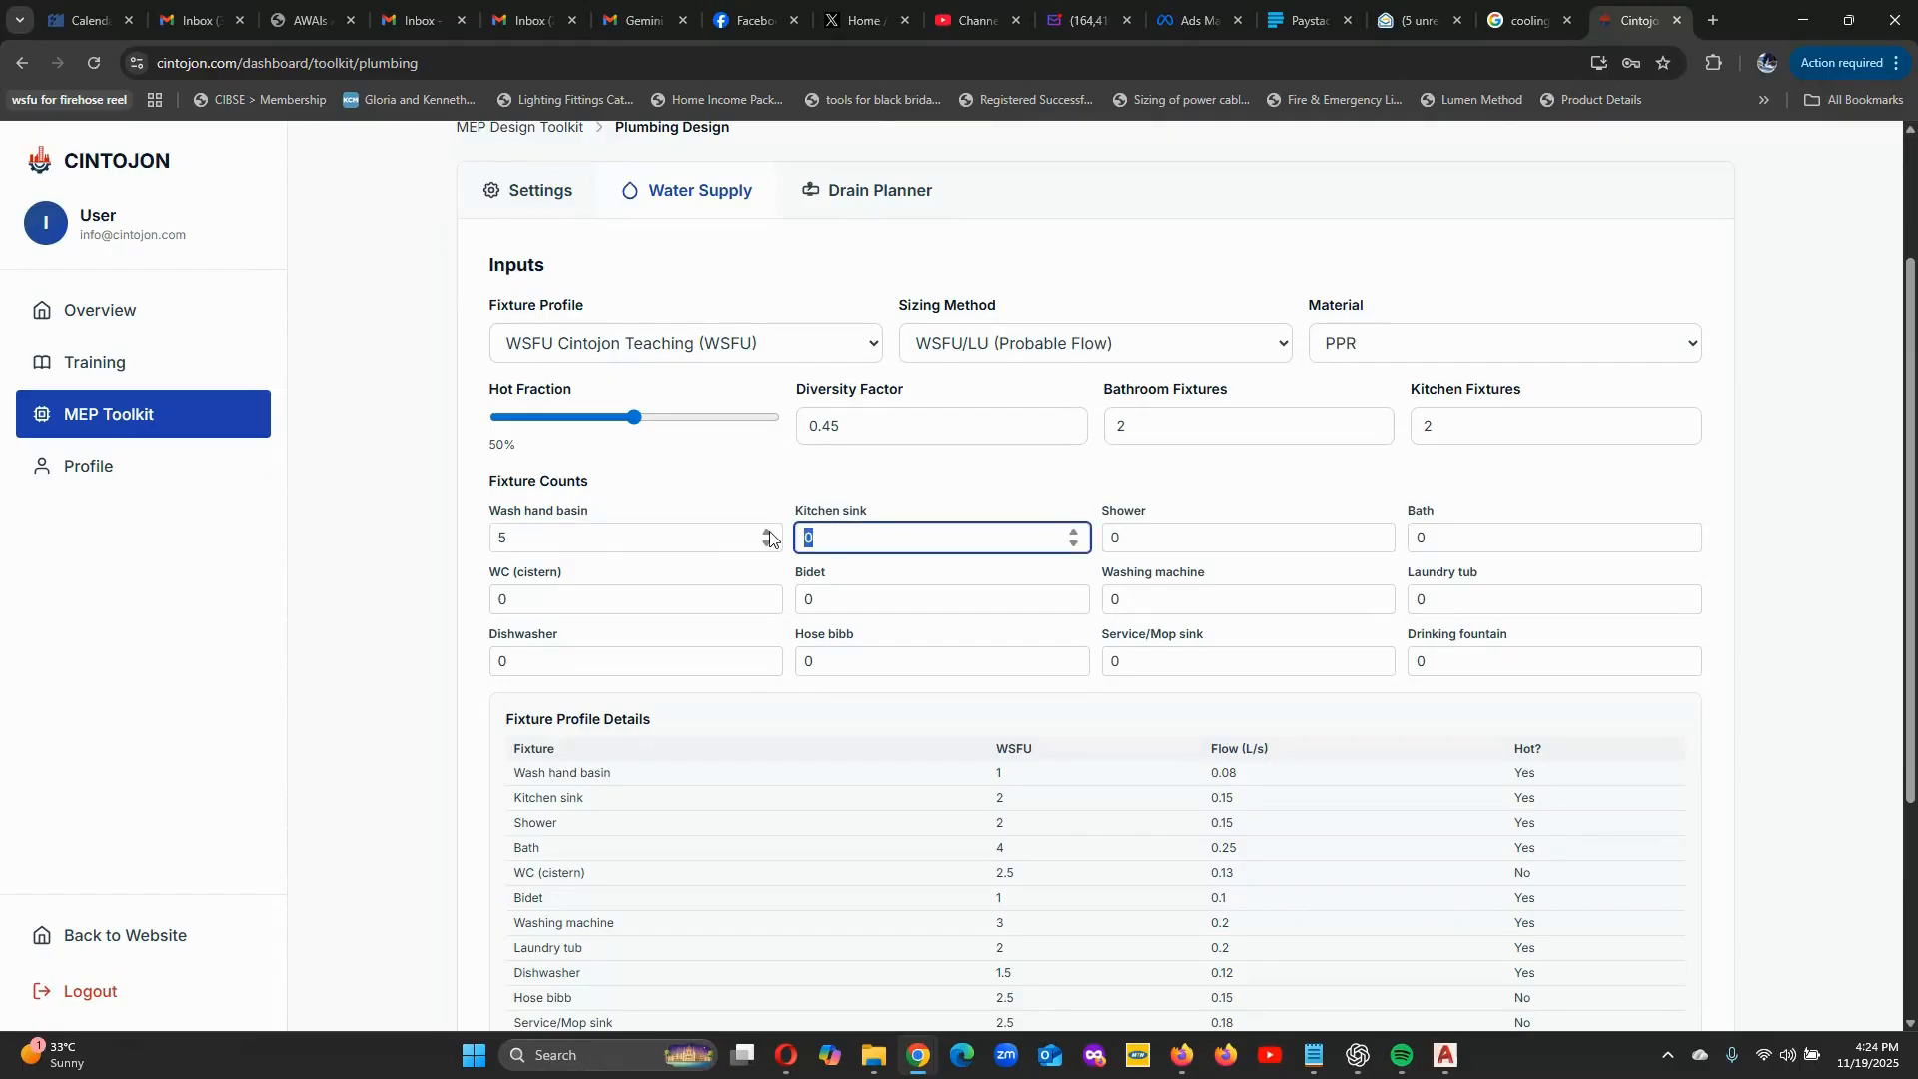
pyautogui.write('5')
pyautogui.click(1106, 540)
pyautogui.hotkey('ctrl', 'a')
pyautogui.write('5')
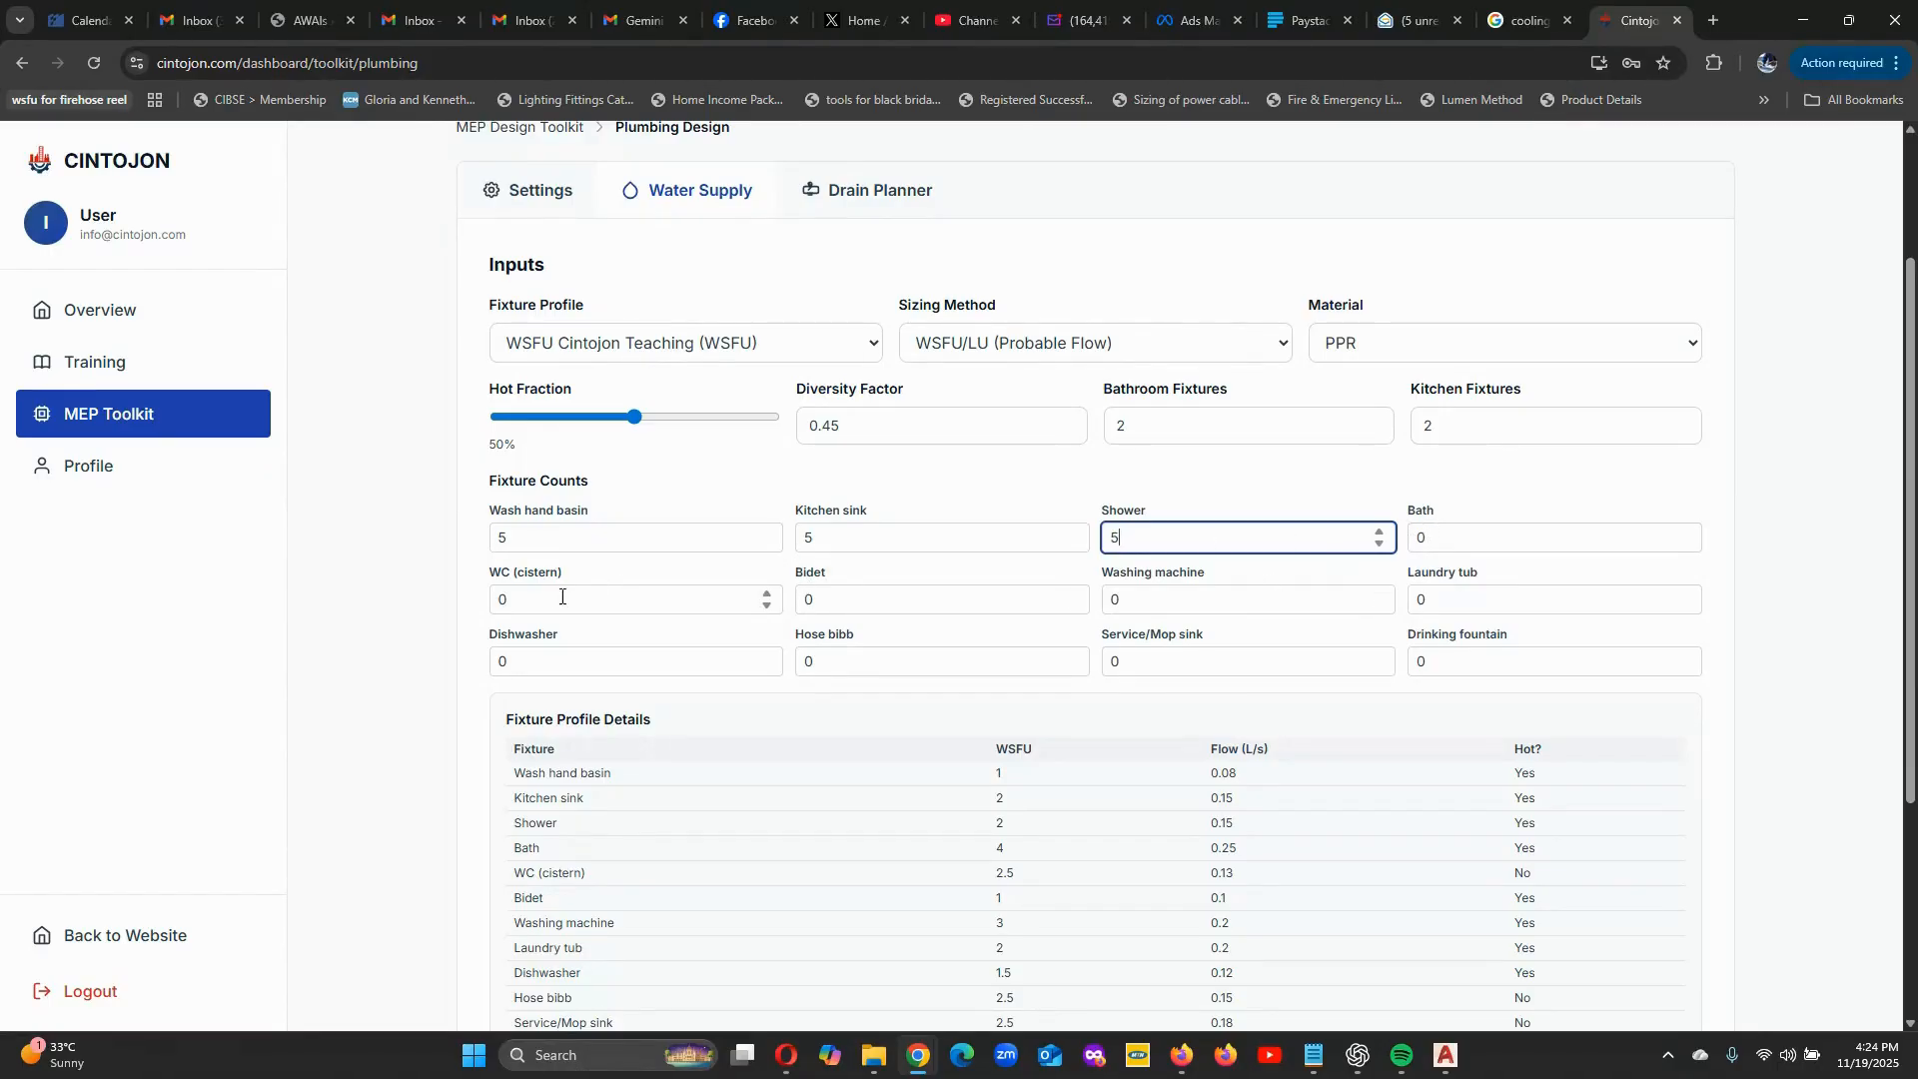
# Set the WC (cistern) count to 6 and the bidet count to 1.
pyautogui.click(494, 599)
pyautogui.hotkey('ctrl', 'a')
pyautogui.write('6')
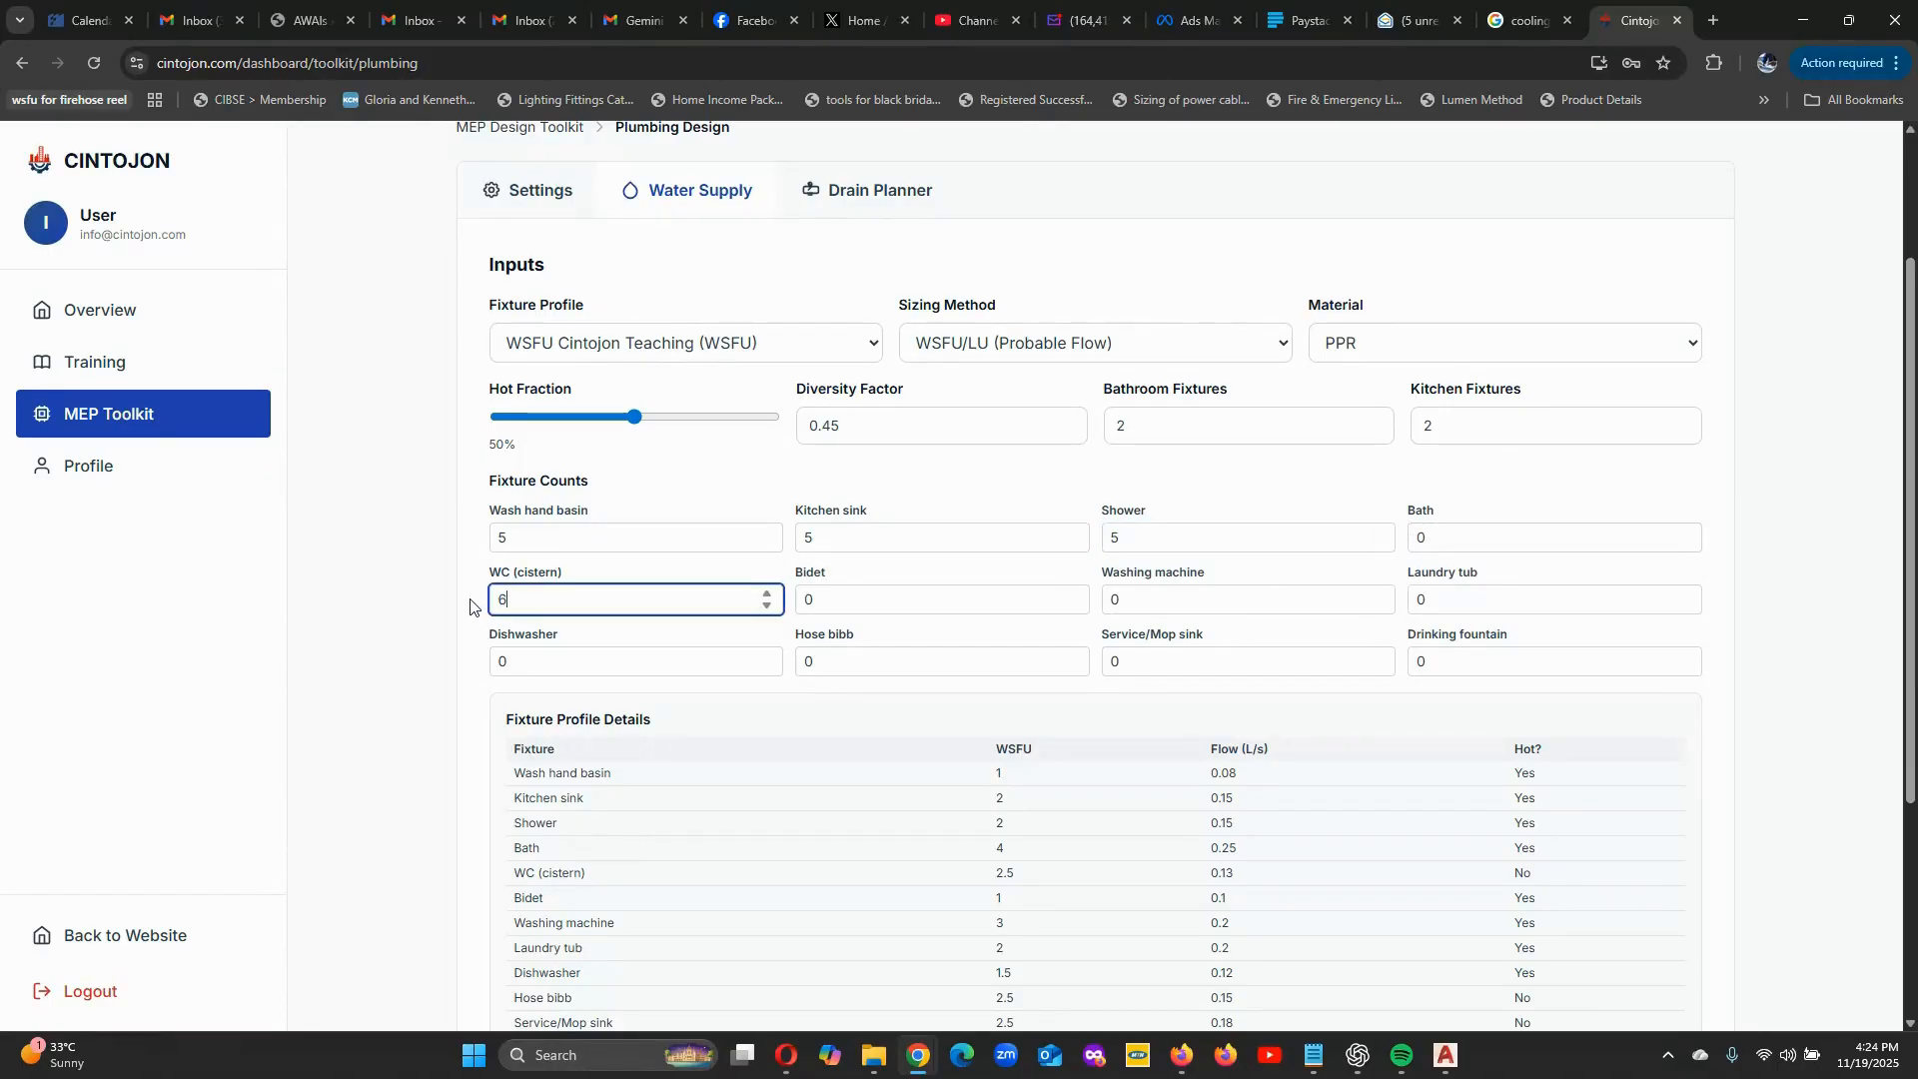
pyautogui.click(796, 599)
pyautogui.hotkey('ctrl', 'a')
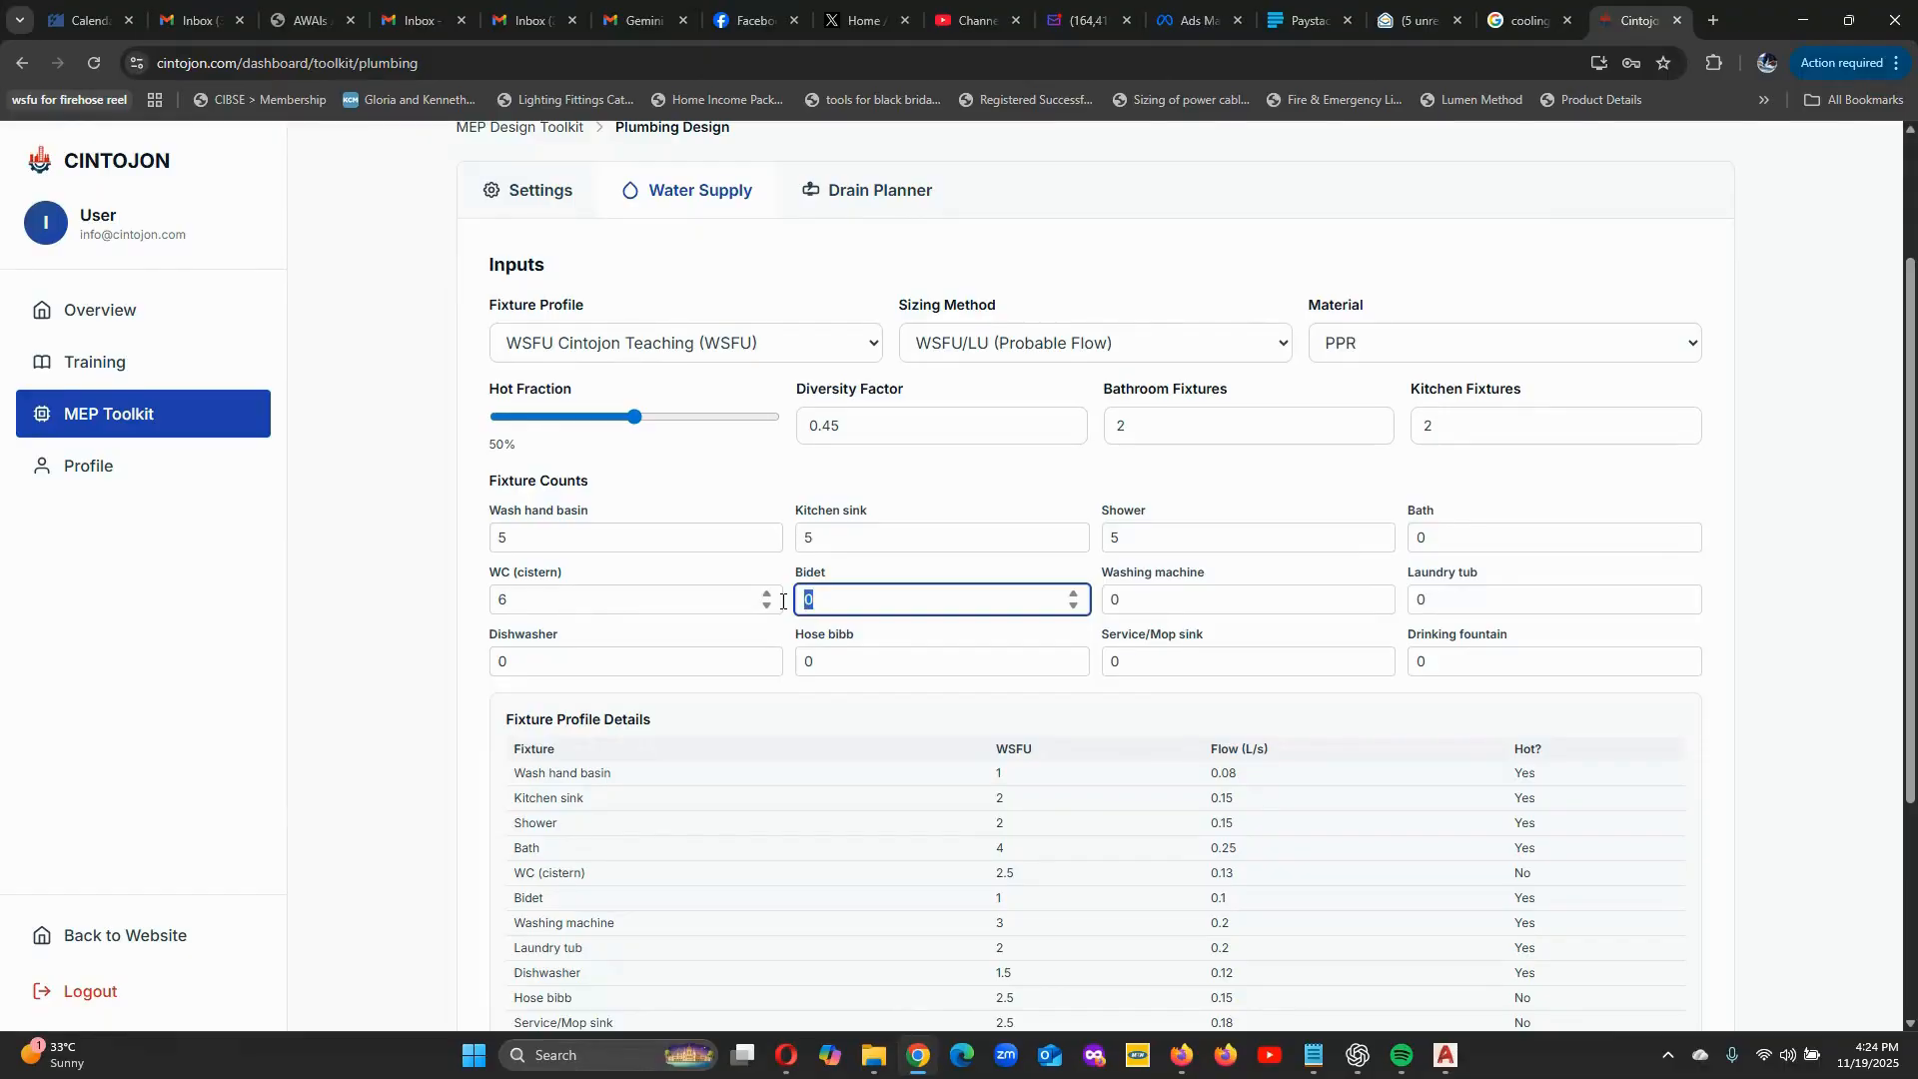
pyautogui.write('1')
# Set the washing machine count to 5 and the laundry tub count to 2.
pyautogui.click(1109, 599)
pyautogui.hotkey('ctrl', 'a')
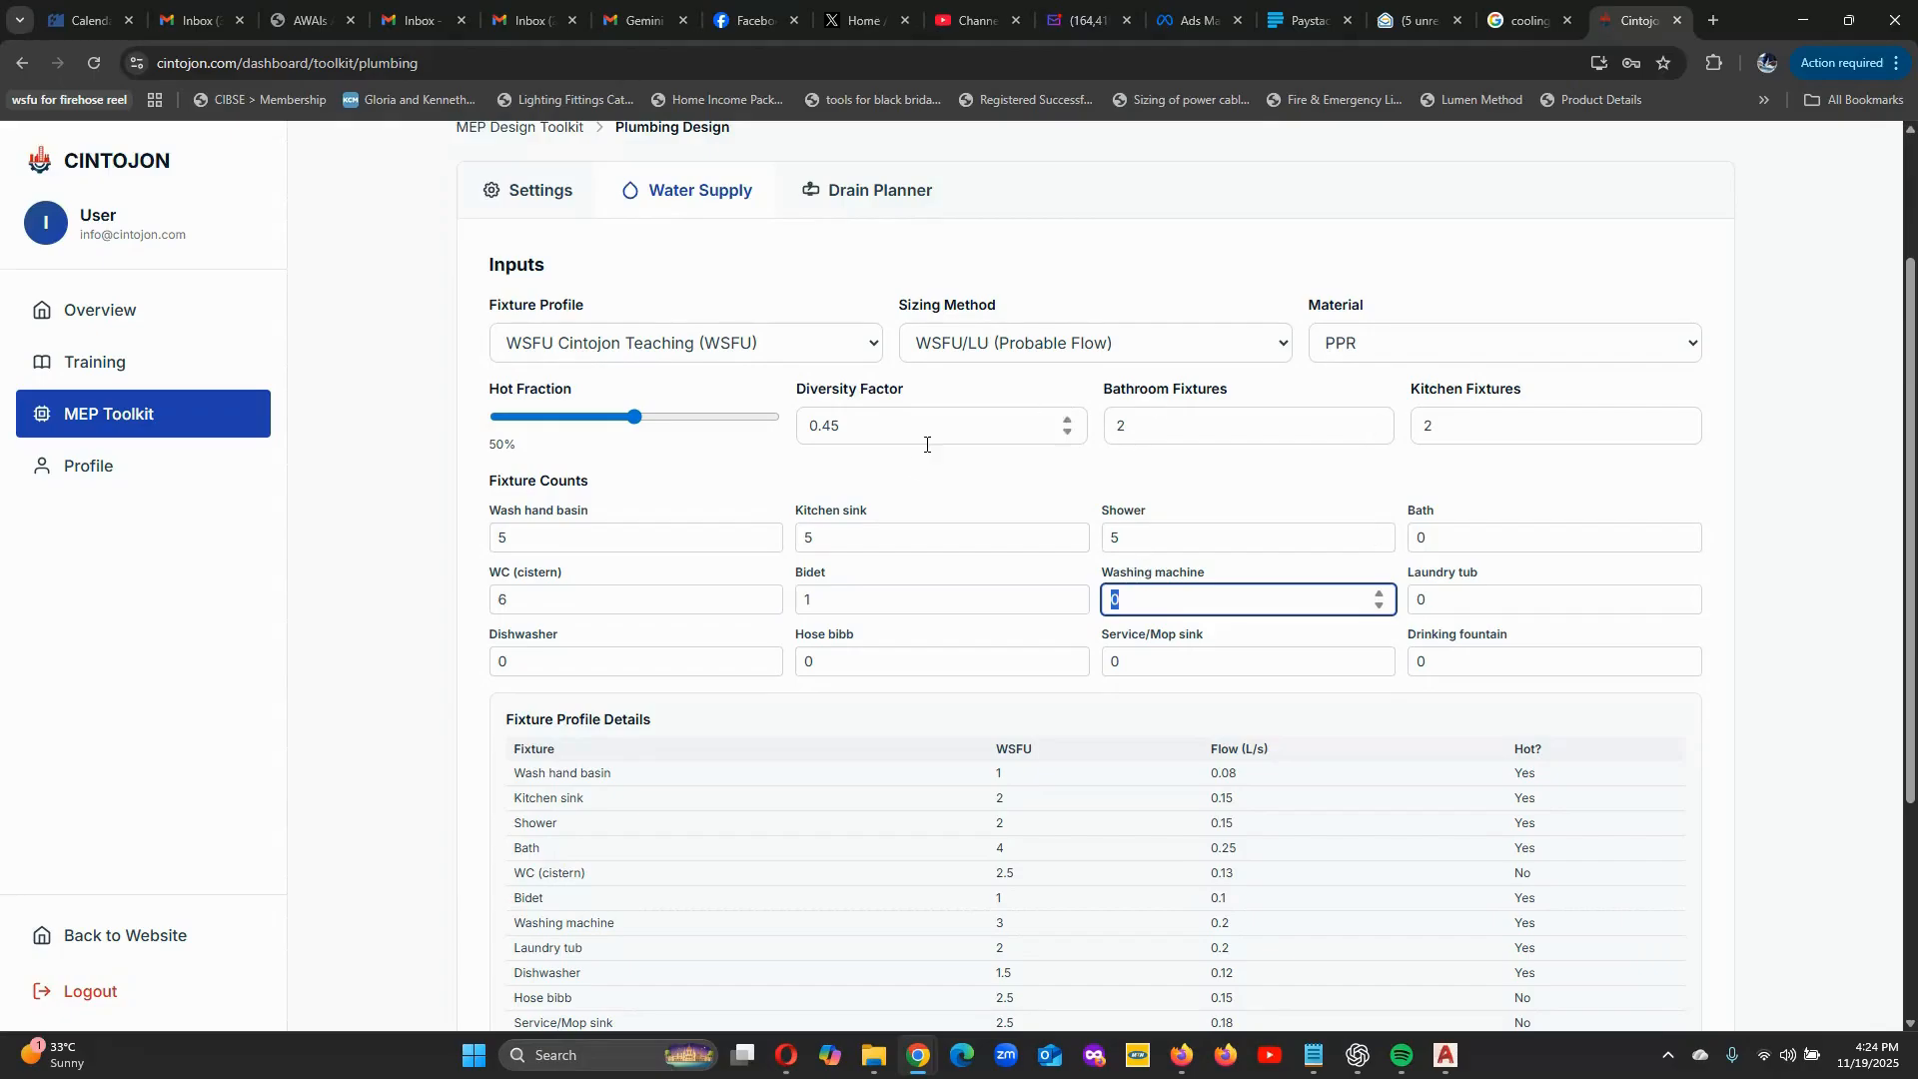
pyautogui.write('5')
pyautogui.click(1423, 599)
pyautogui.hotkey('ctrl', 'a')
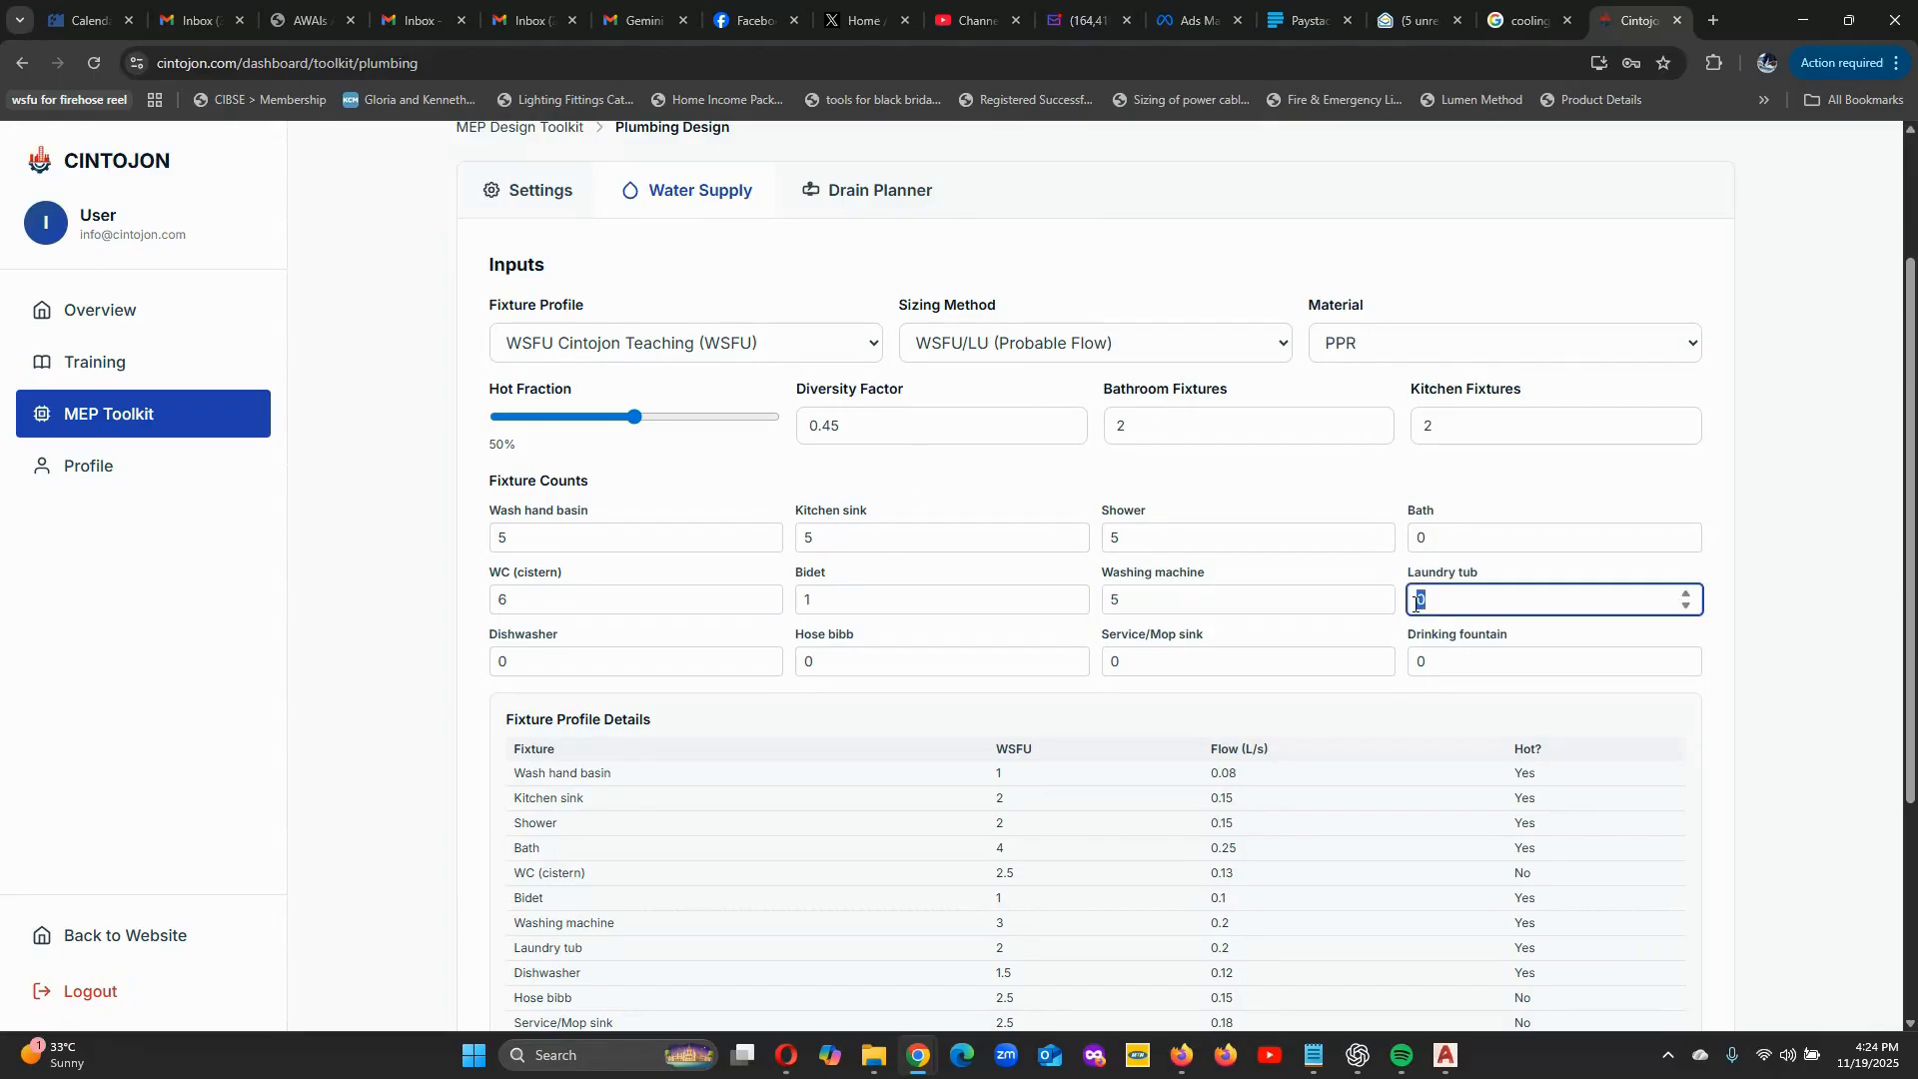
pyautogui.write('2')
pyautogui.scroll(-1, 1237, 570)
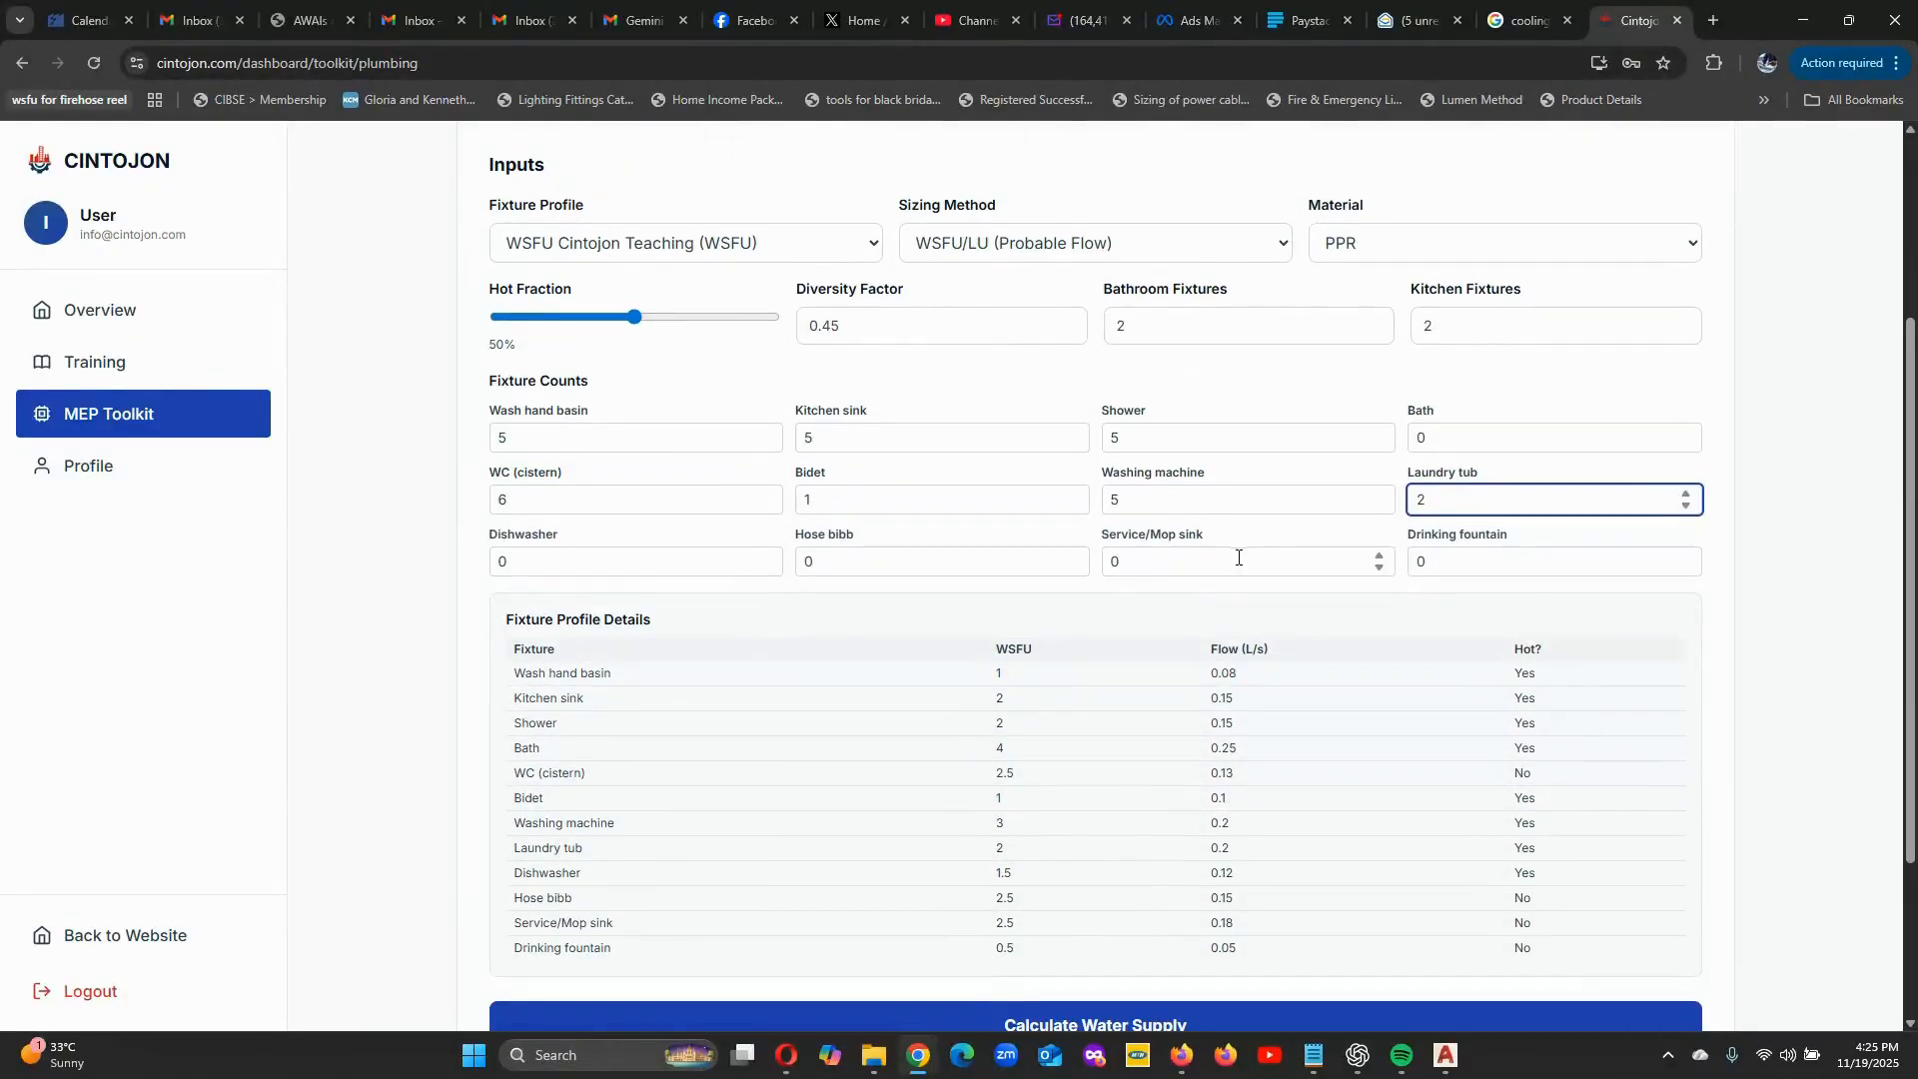
pyautogui.click(1729, 542)
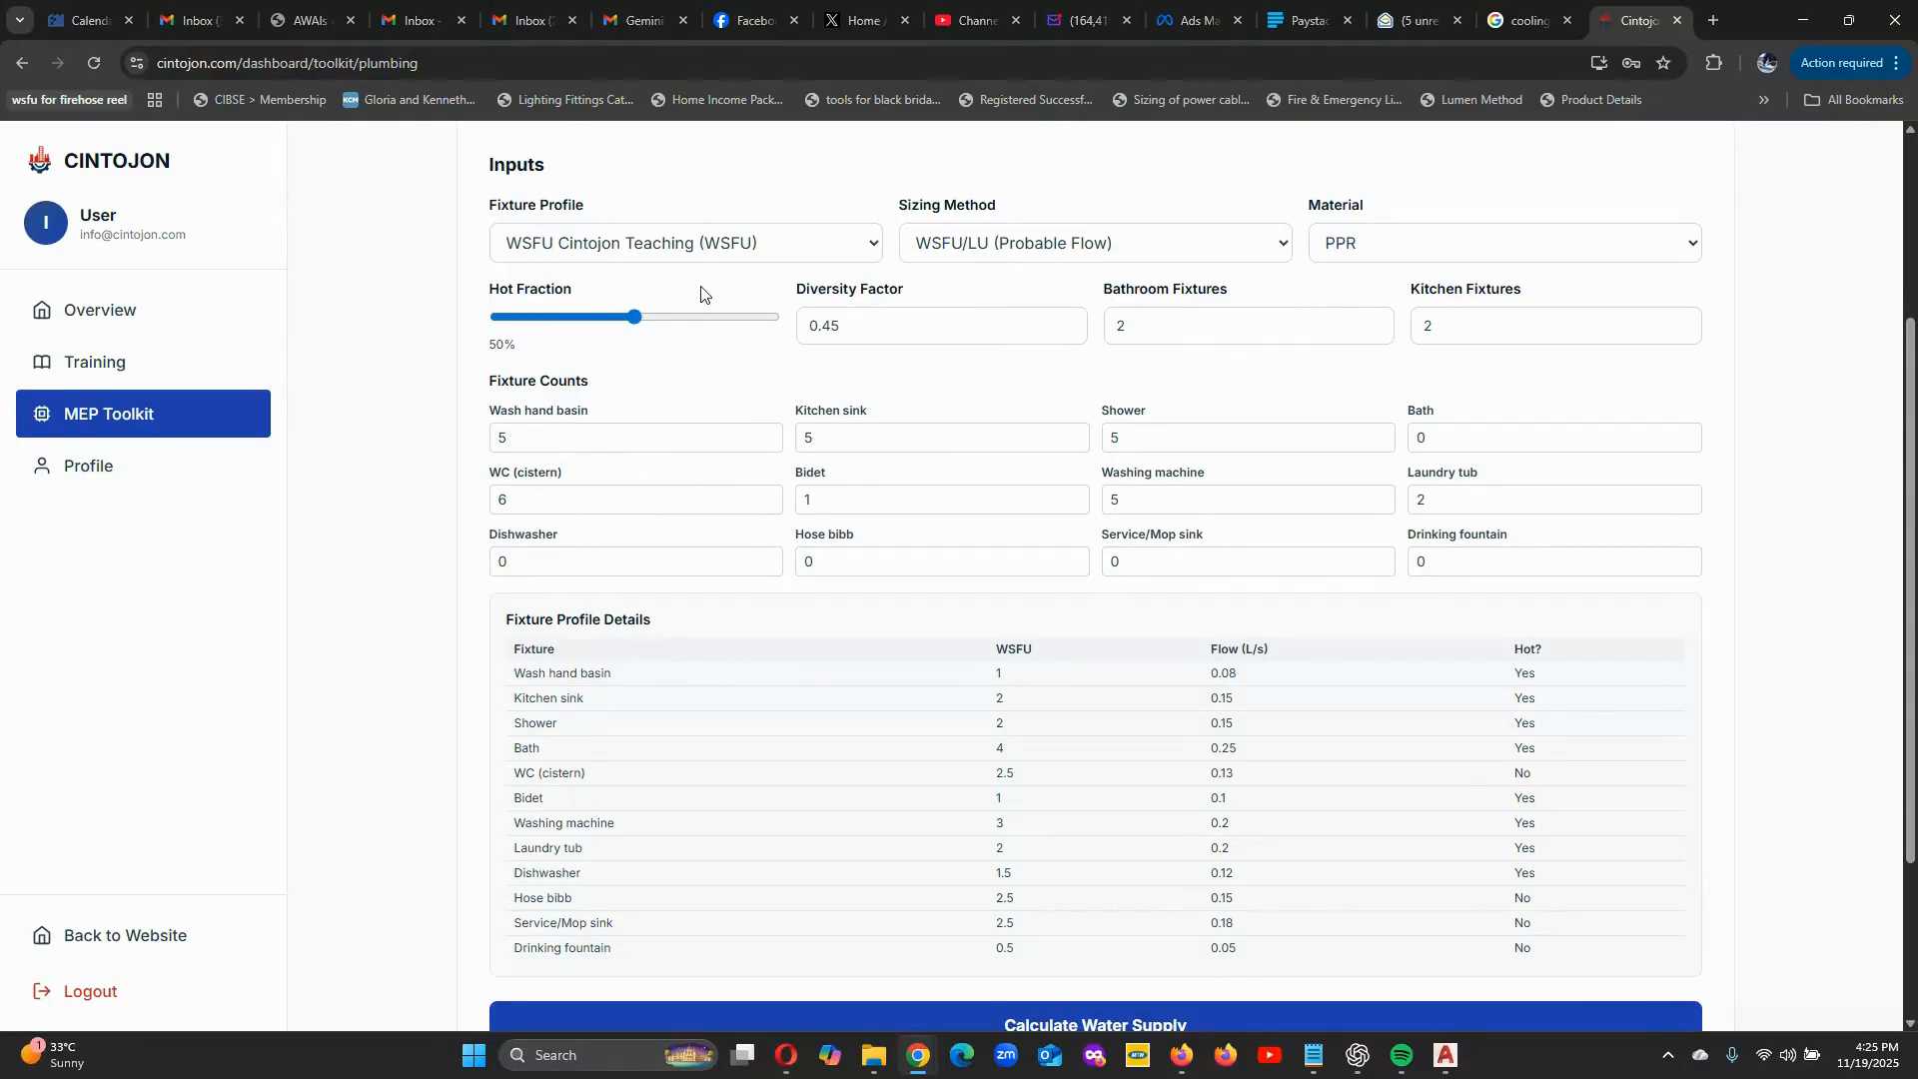
# Set the hot fraction to 0% and calculate the water supply for the entered fixtures.
pyautogui.scroll(1, 842, 462)
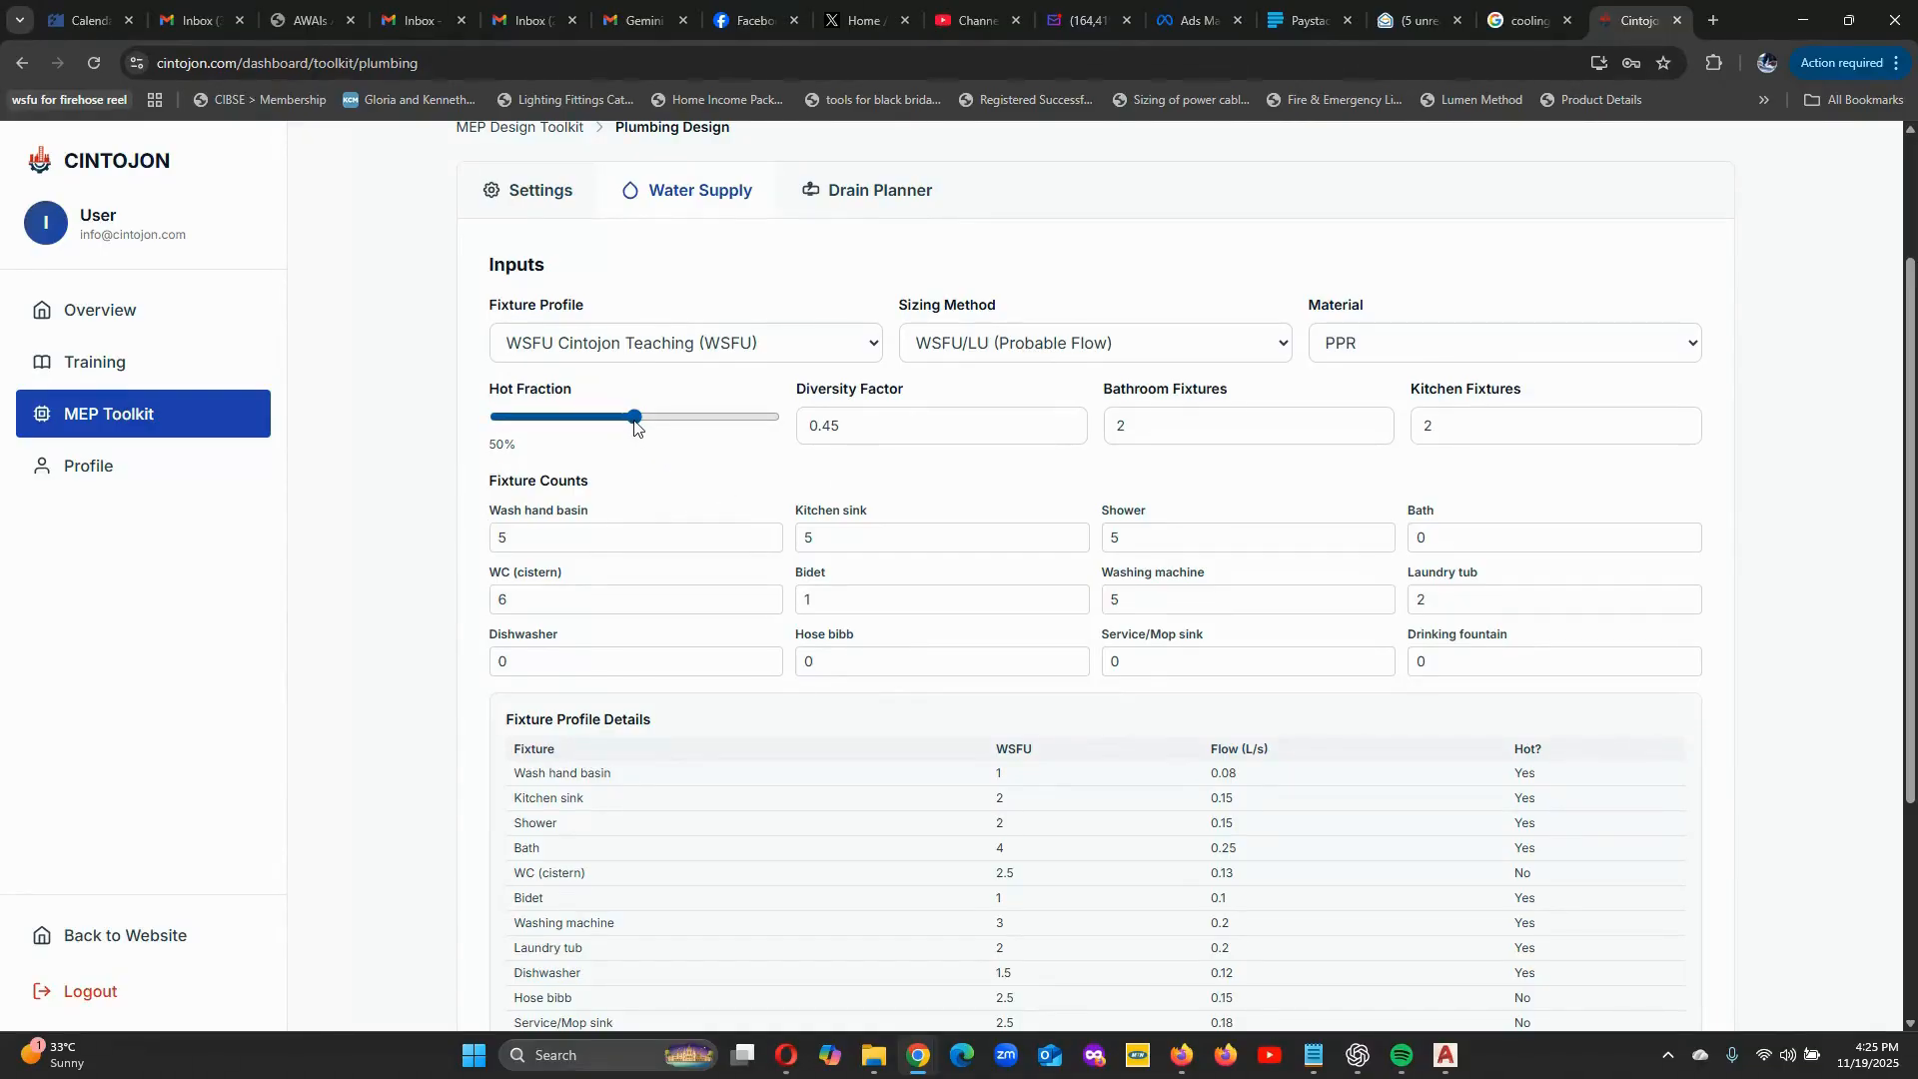
pyautogui.moveTo(635, 418); pyautogui.dragTo(491, 419)
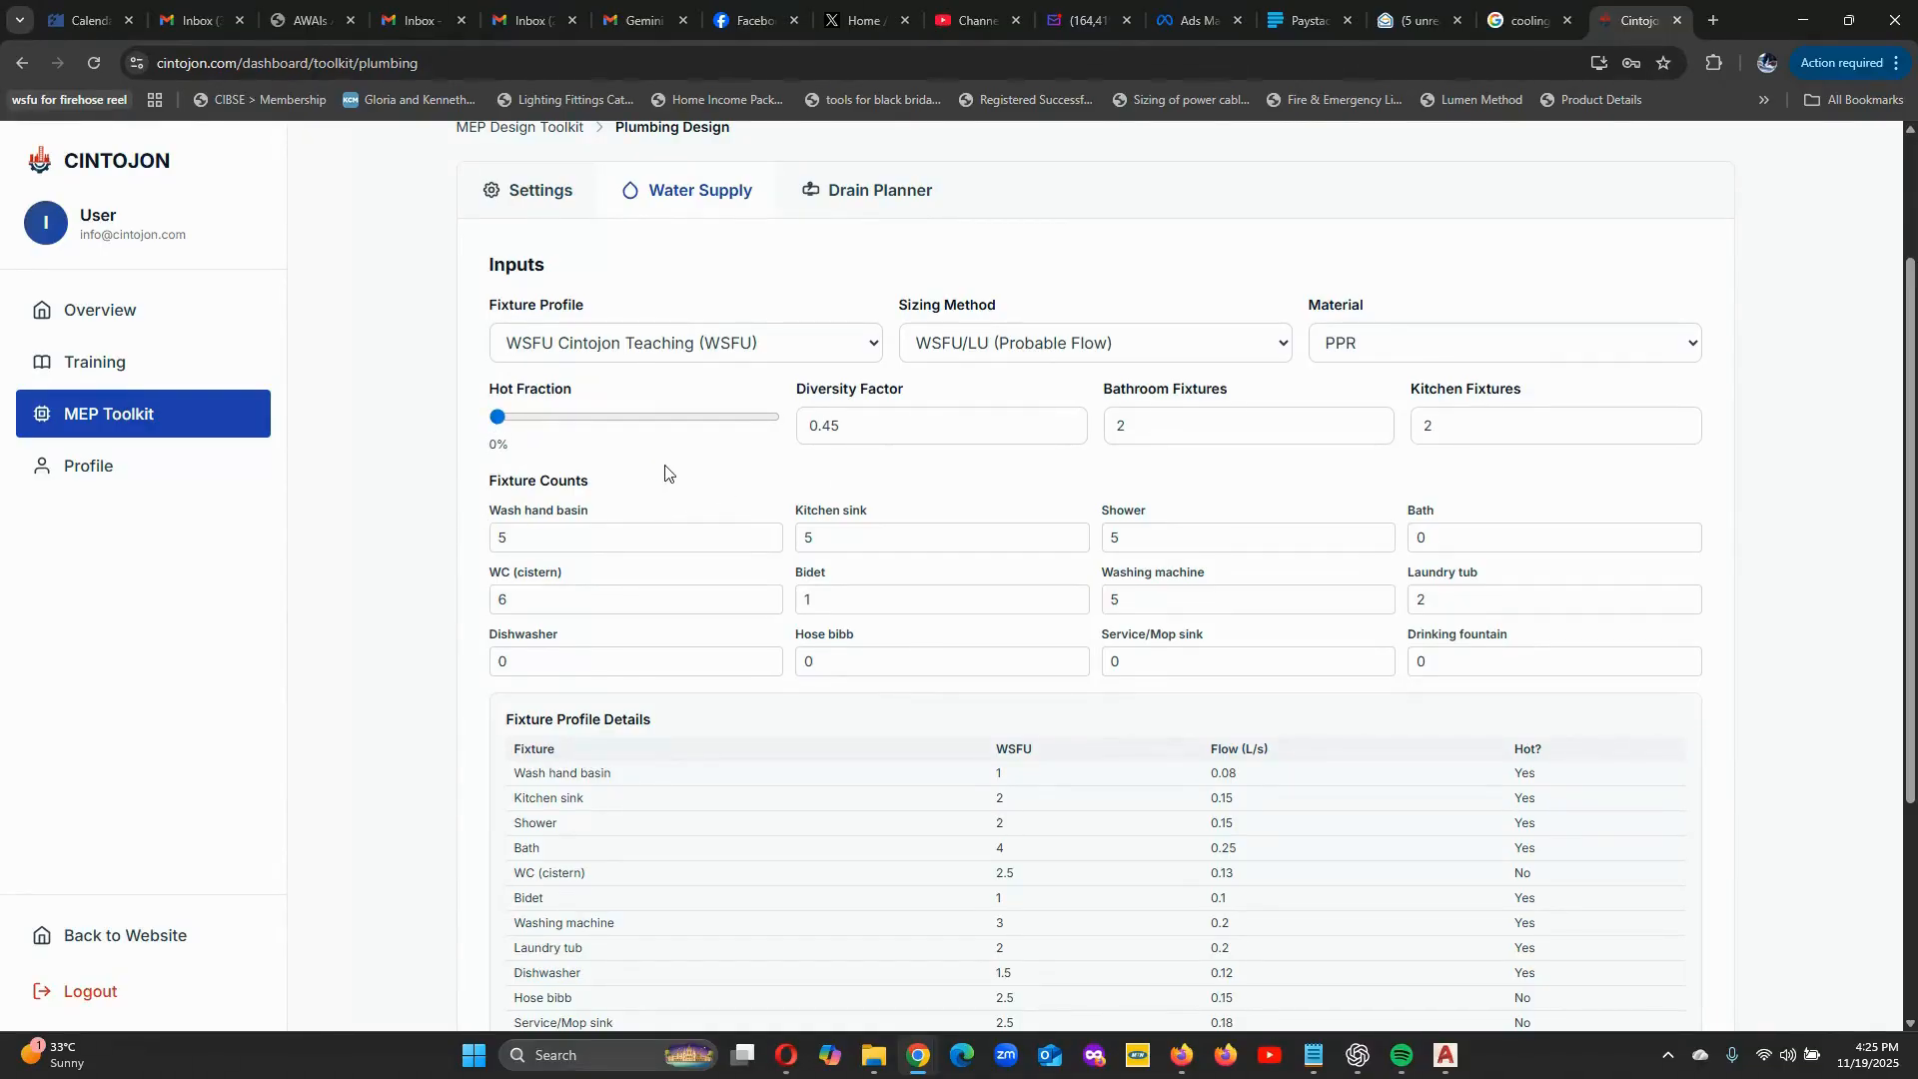
pyautogui.scroll(-4, 665, 475)
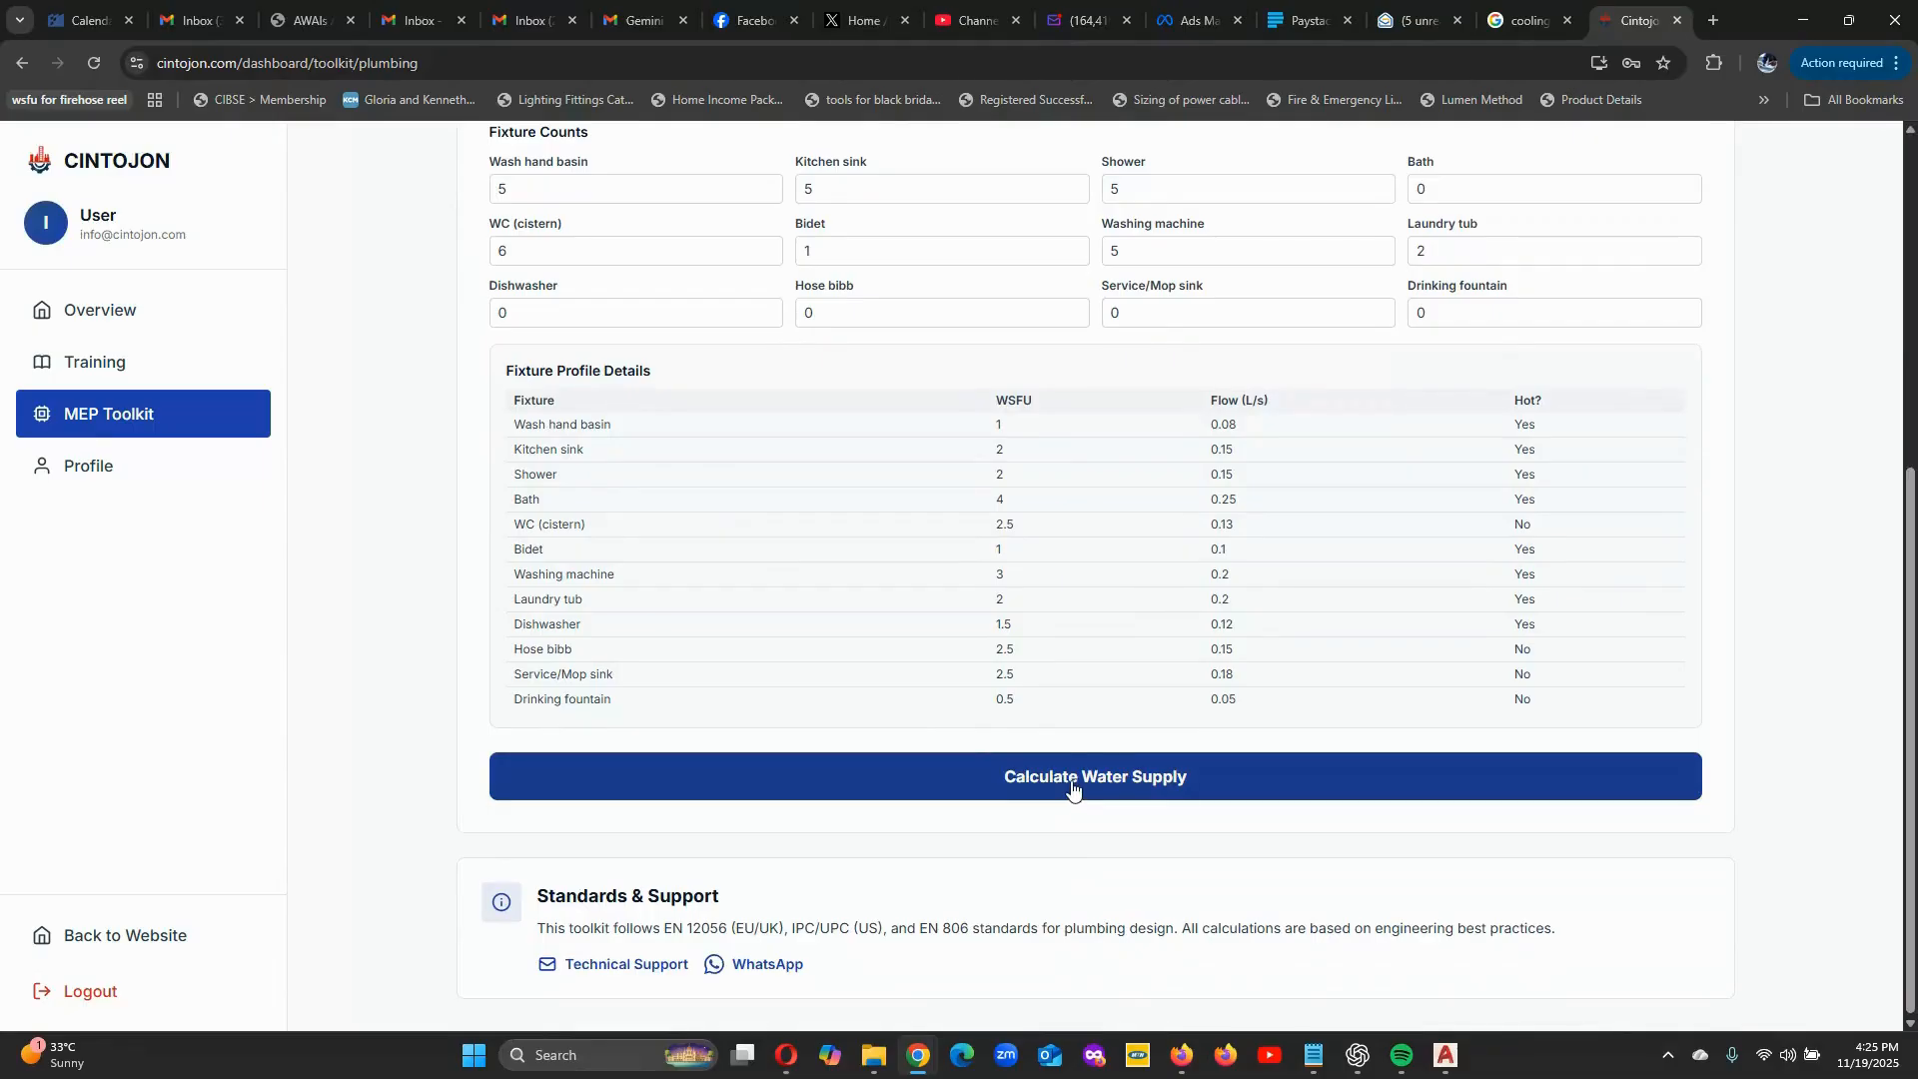
pyautogui.click(1071, 787)
pyautogui.scroll(-3, 869, 591)
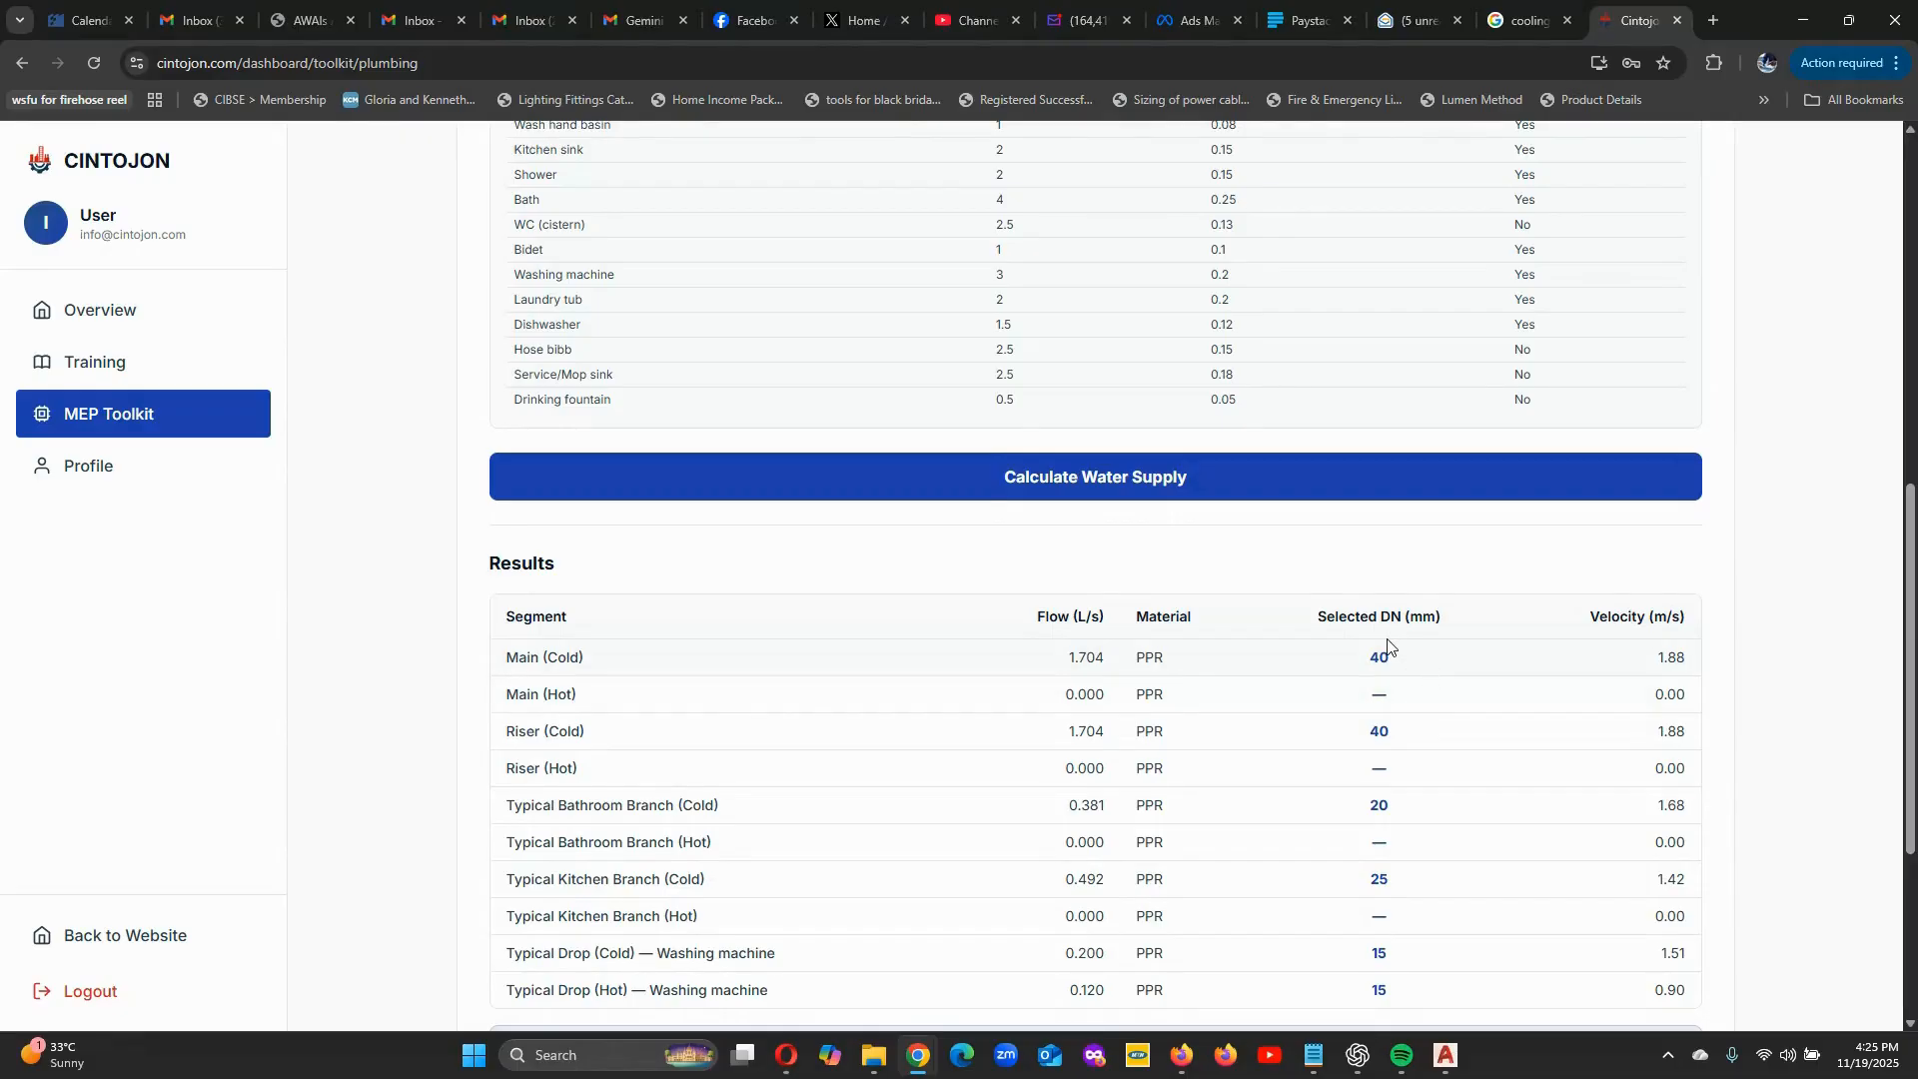
pyautogui.scroll(2, 1390, 636)
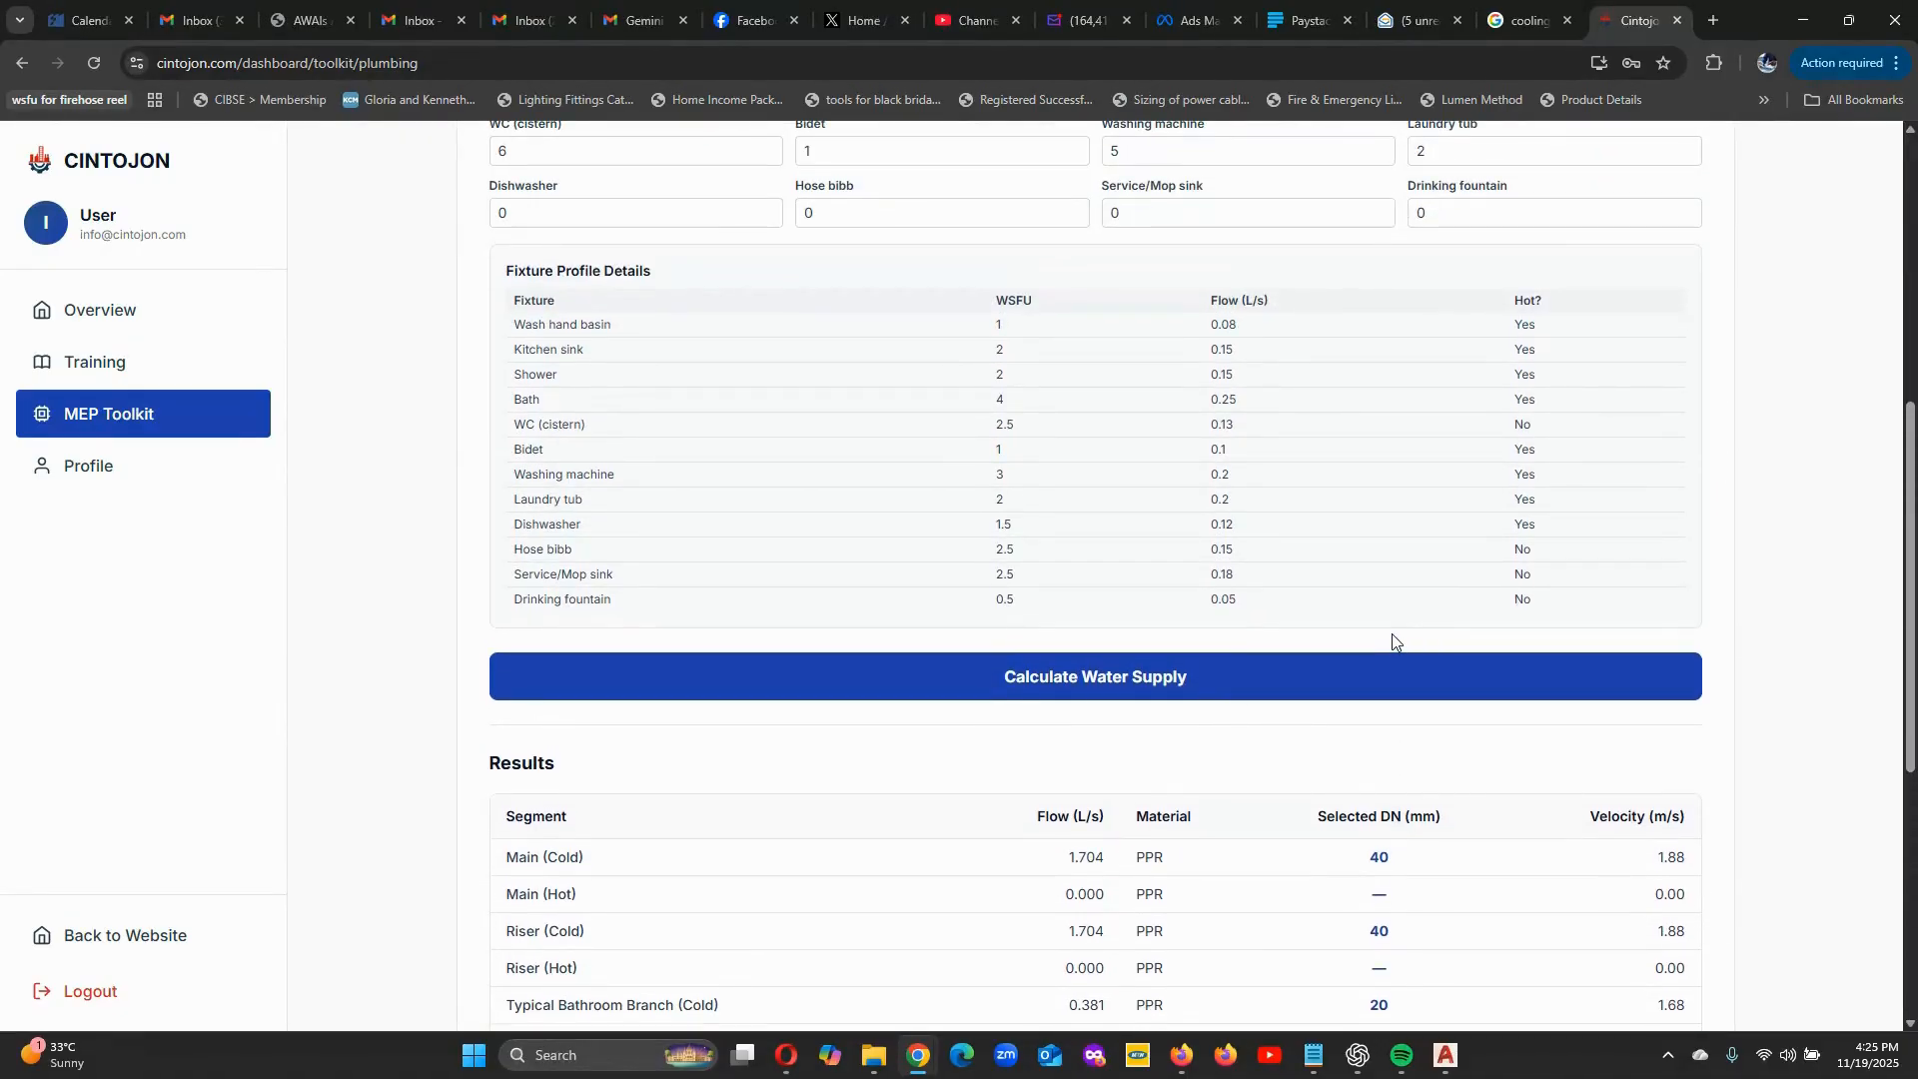
pyautogui.scroll(3, 1392, 634)
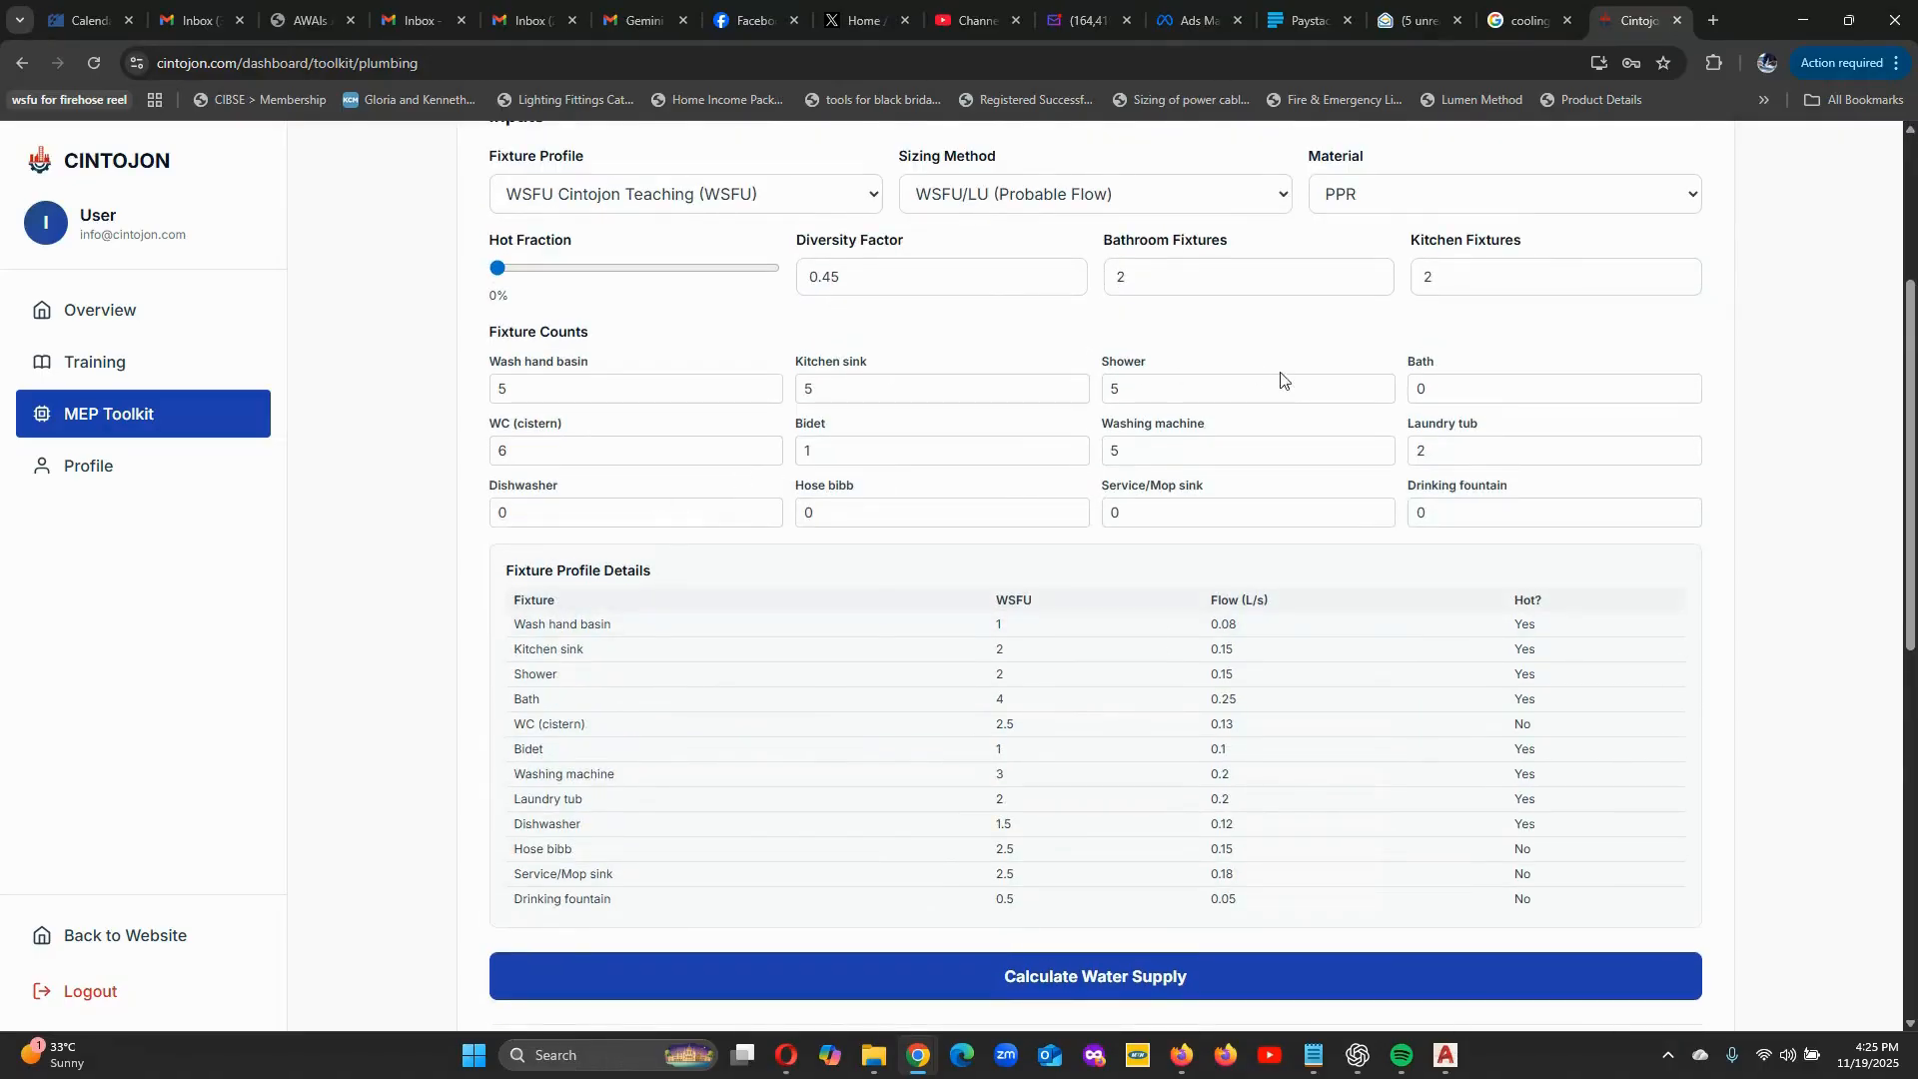
pyautogui.scroll(-5, 1216, 613)
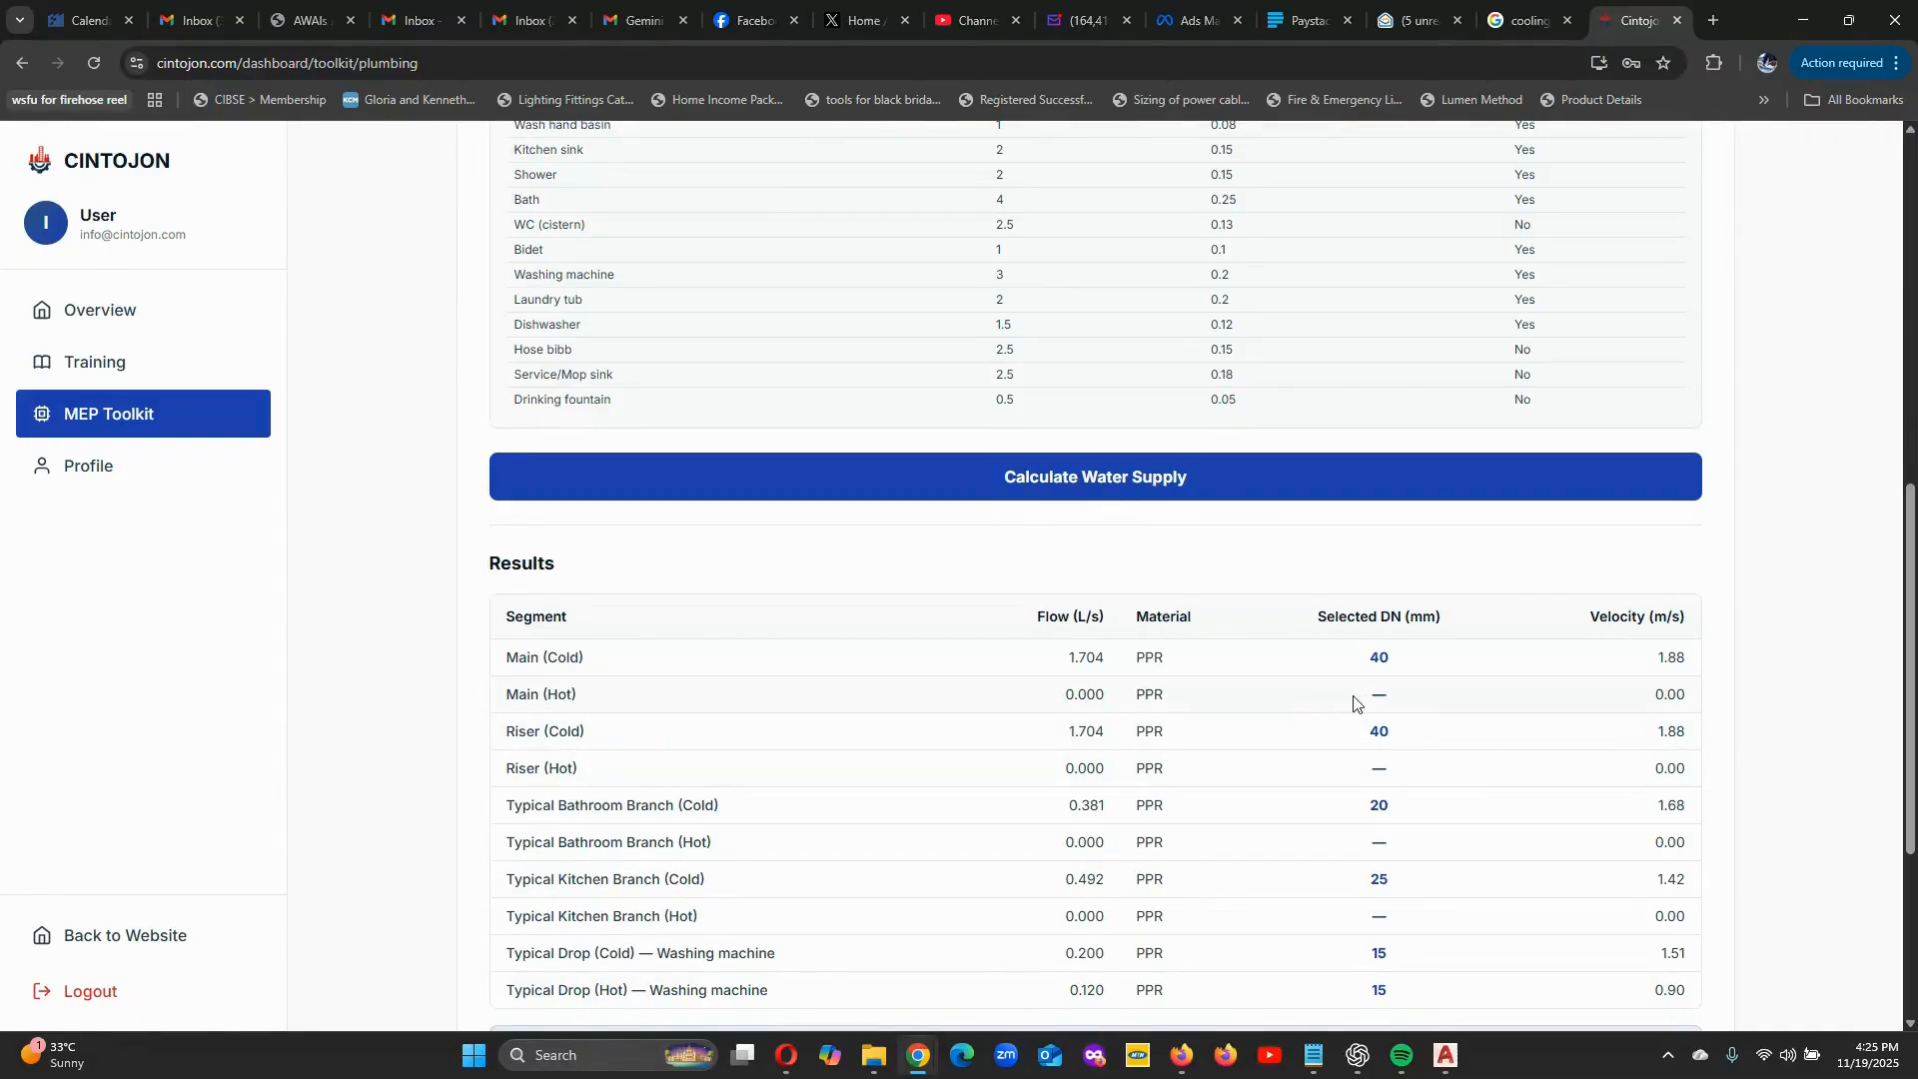
# Set the hot fraction to 30%, recalculate the water supply and review the pipe sizes per segment and the summary.
pyautogui.scroll(6, 1255, 608)
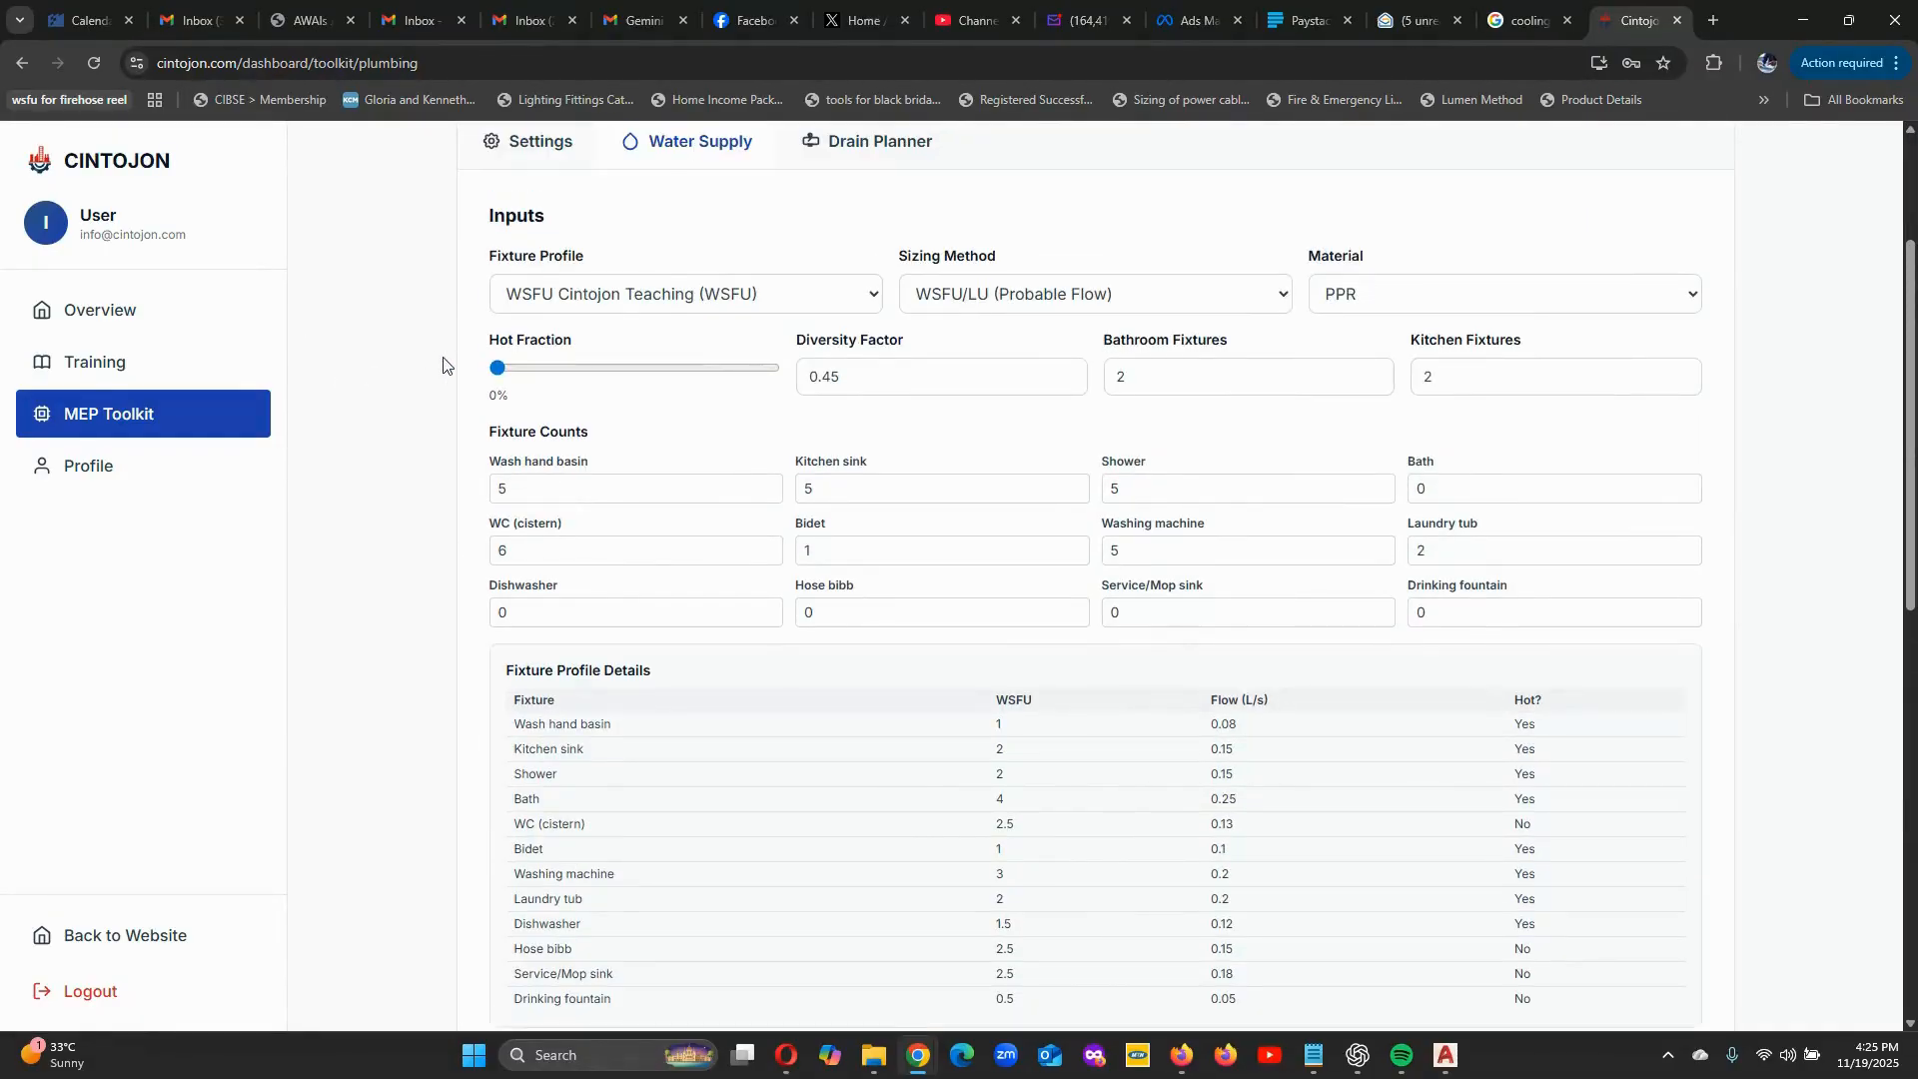
pyautogui.moveTo(497, 368); pyautogui.dragTo(590, 369)
pyautogui.scroll(-5, 1156, 710)
pyautogui.click(1107, 585)
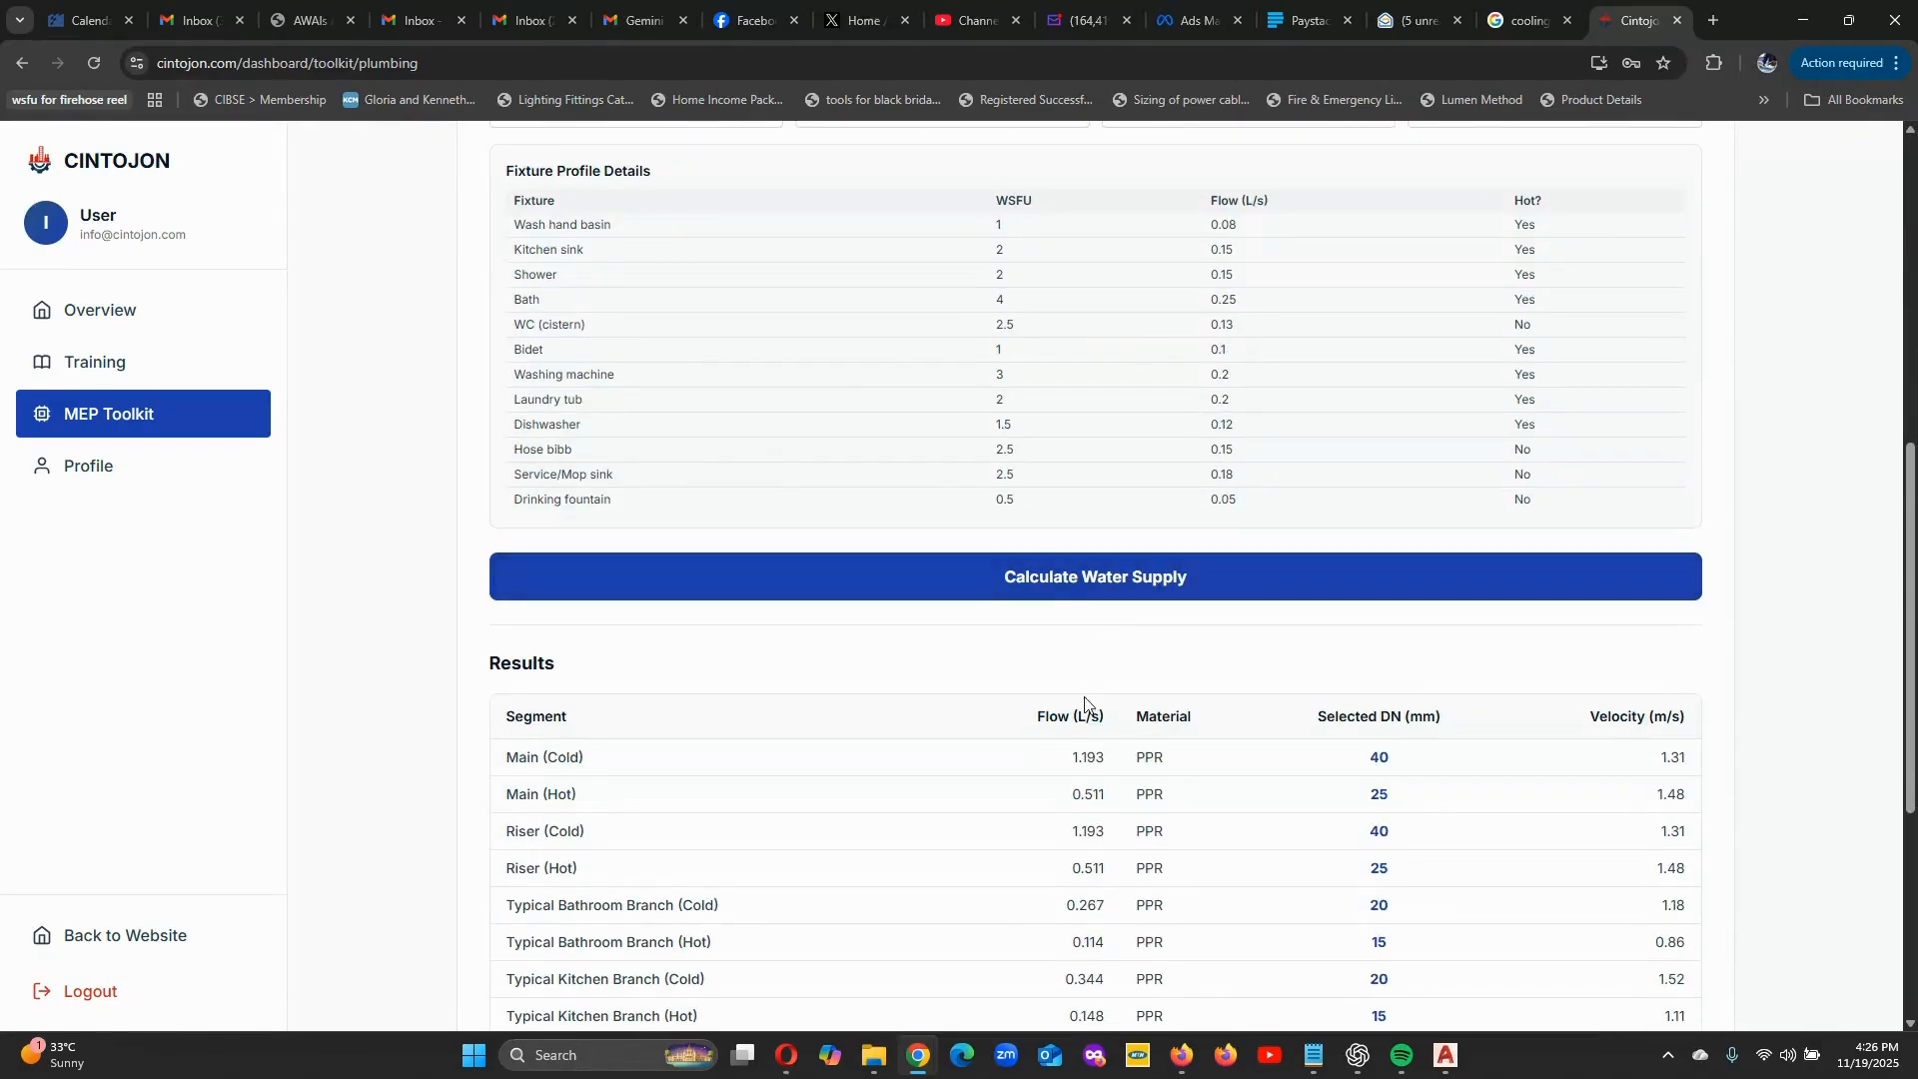
pyautogui.scroll(-2, 1085, 700)
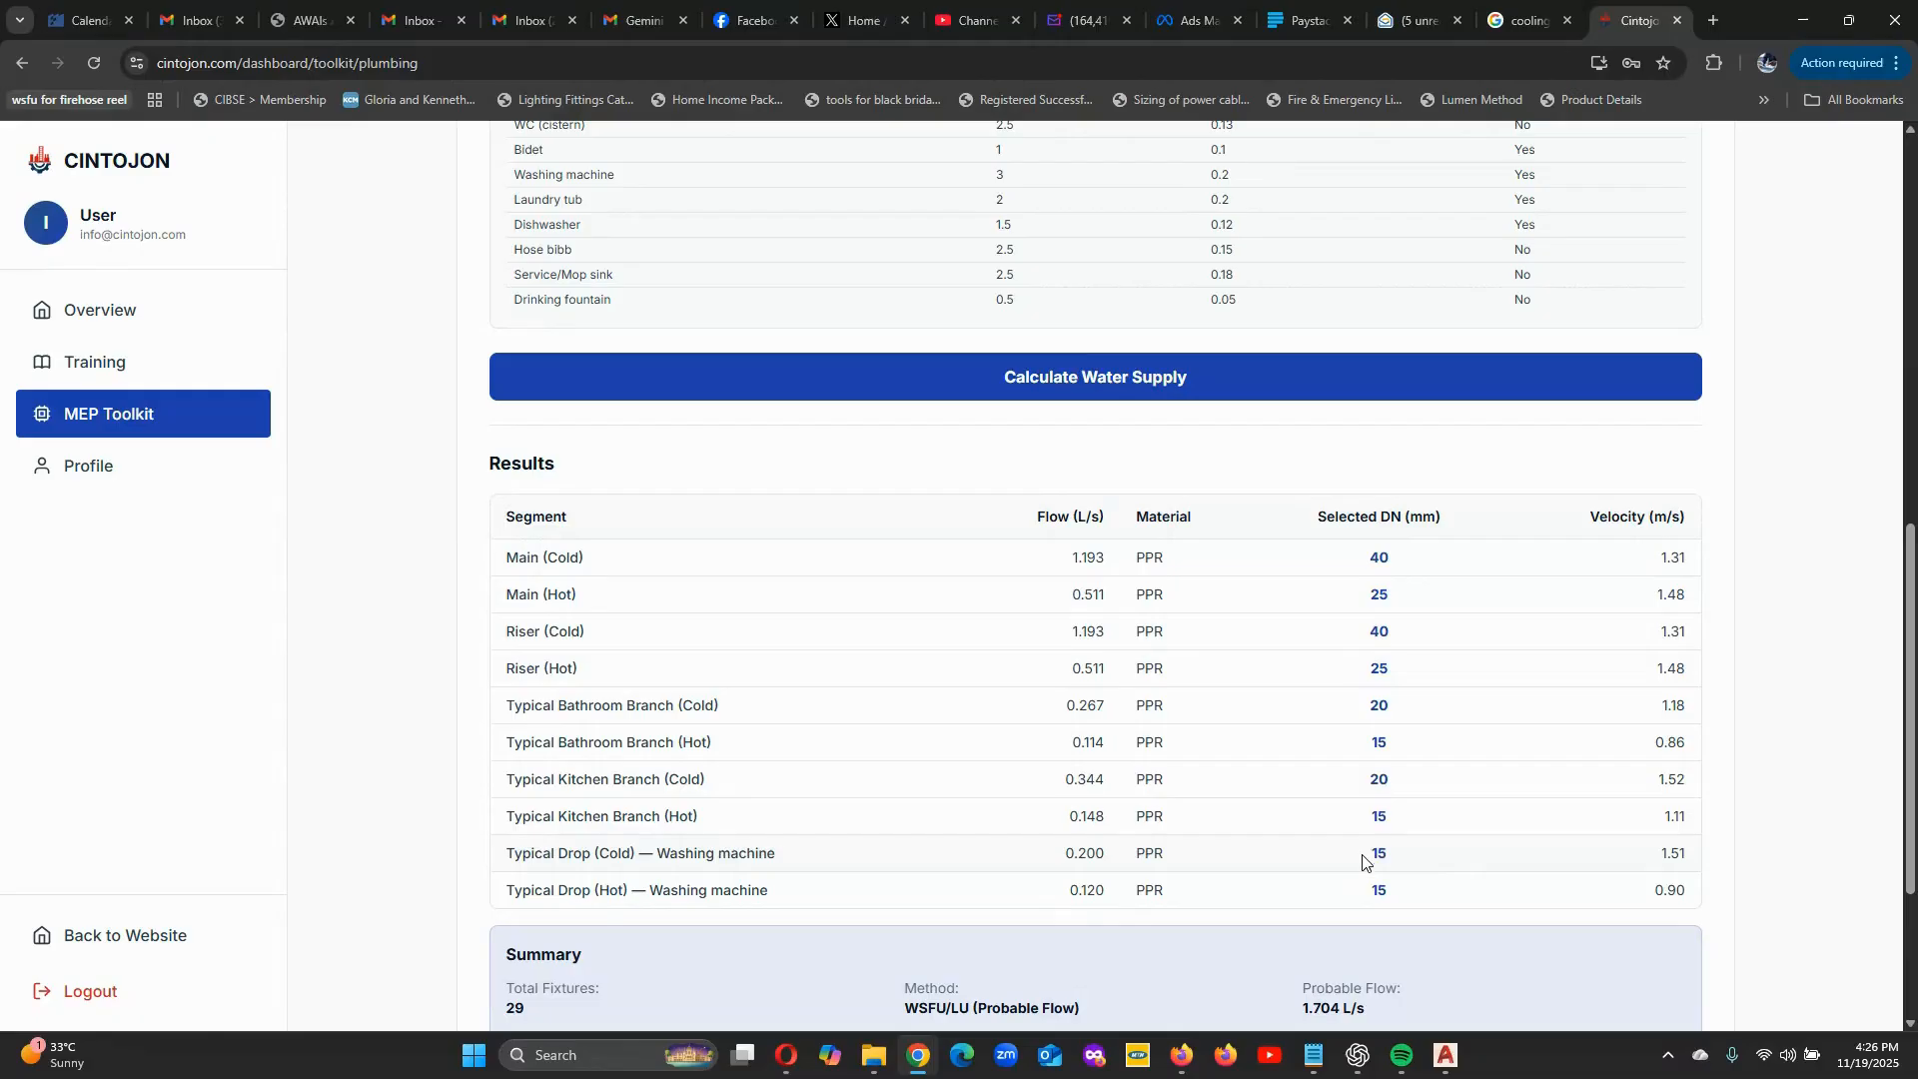
pyautogui.scroll(5, 1358, 911)
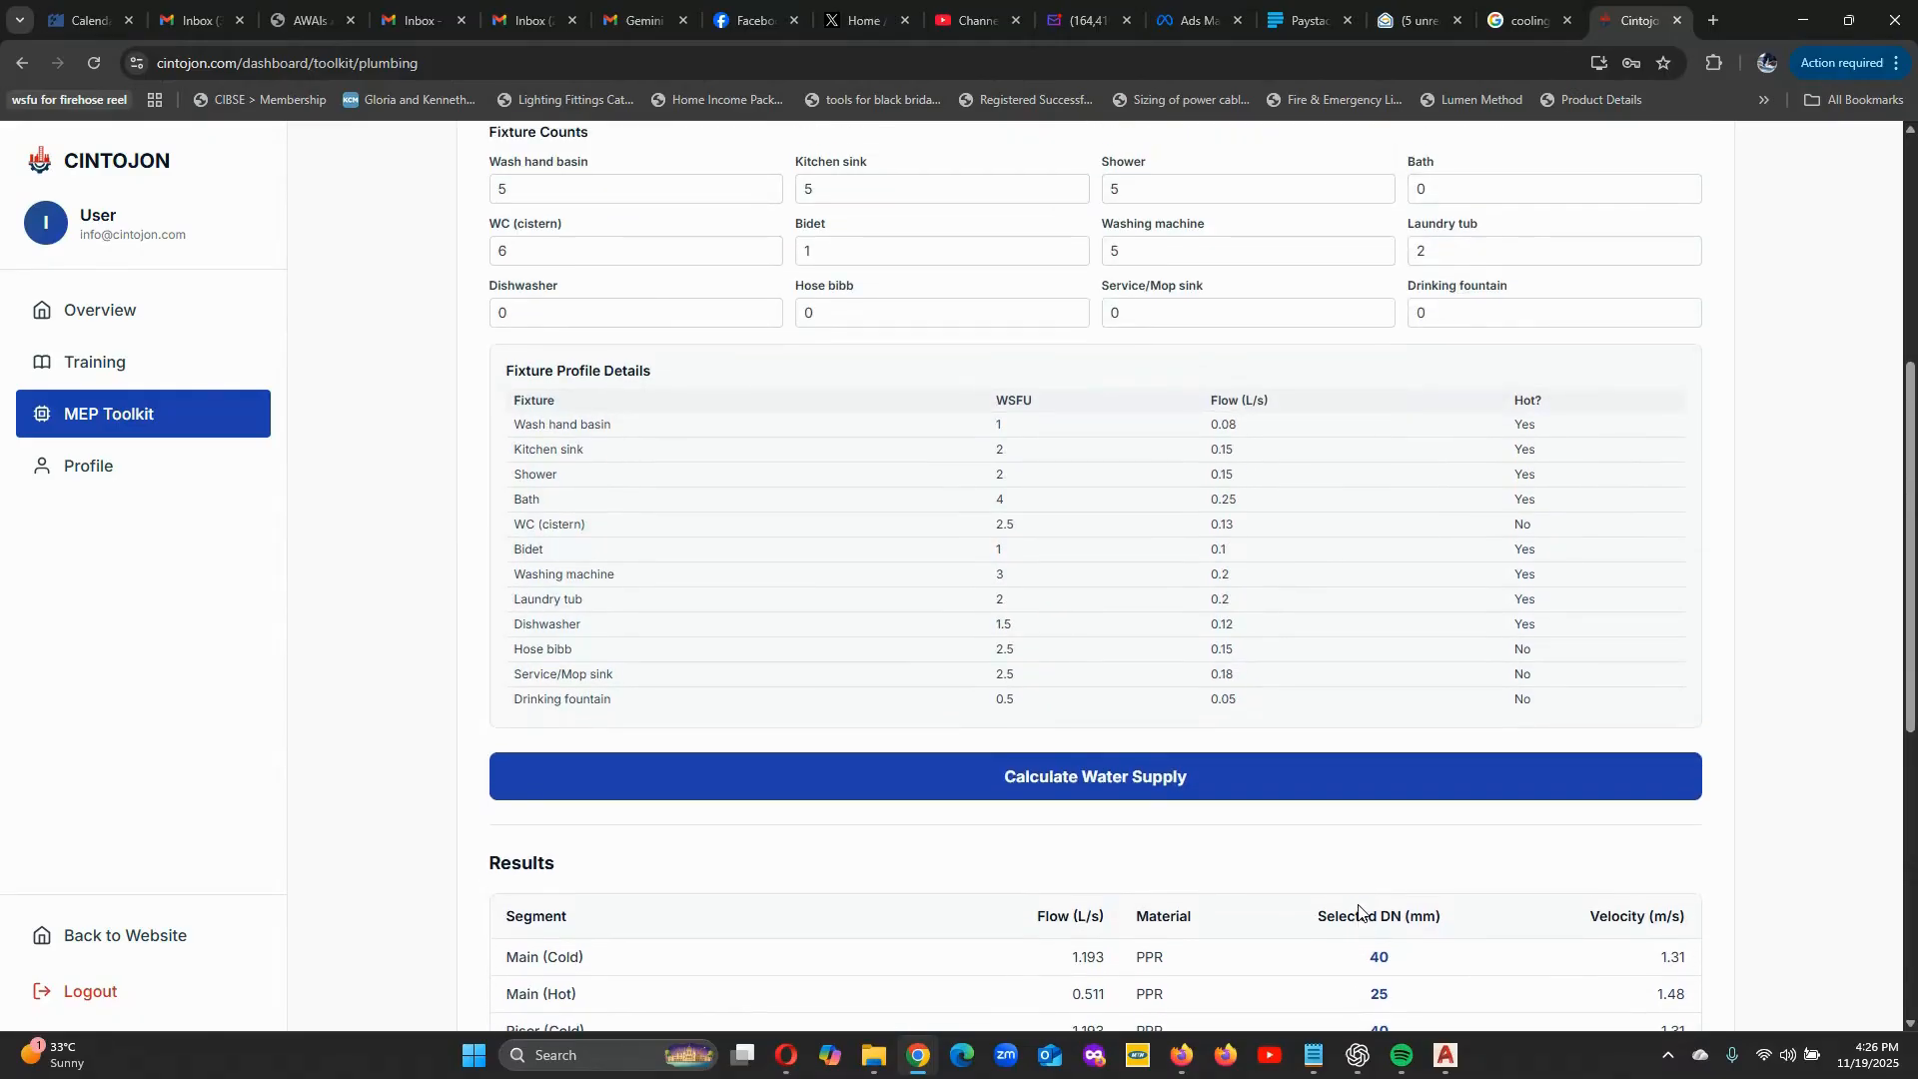
pyautogui.scroll(2, 1198, 847)
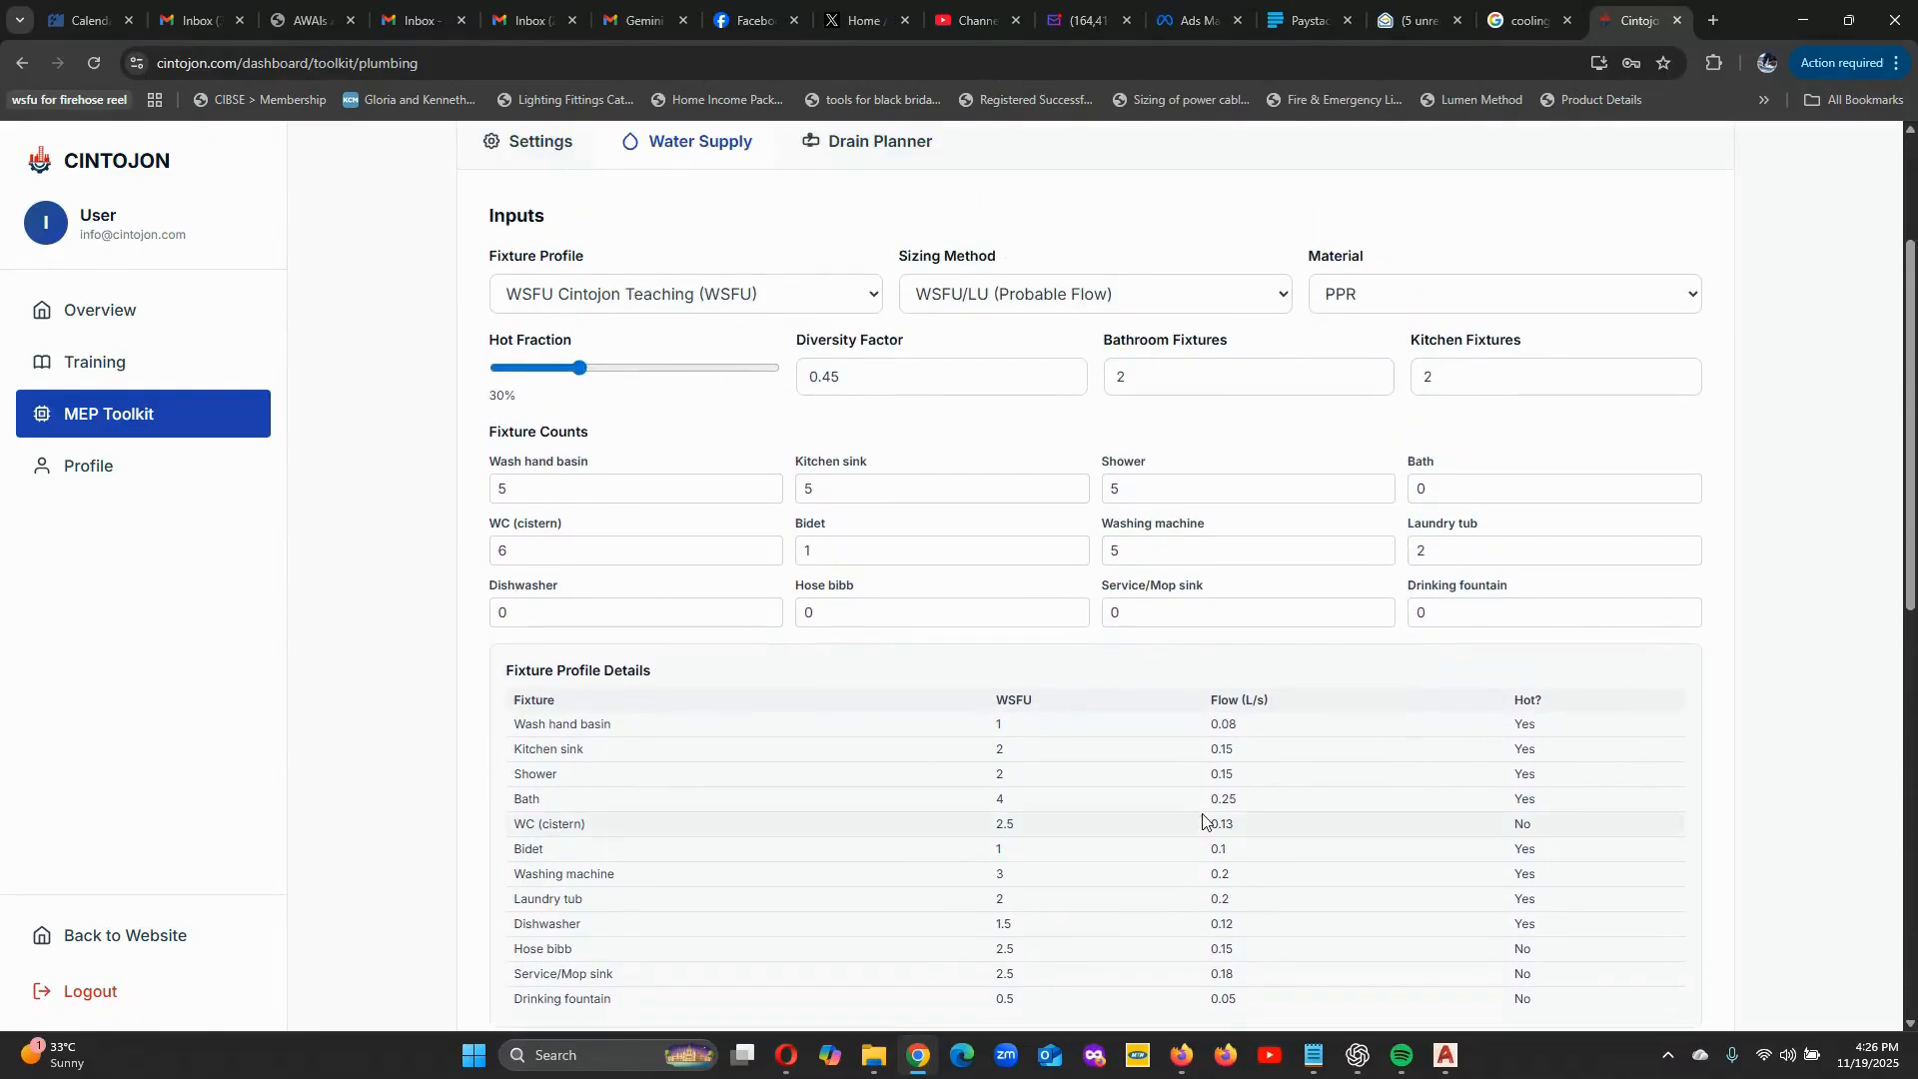
pyautogui.scroll(2, 1178, 824)
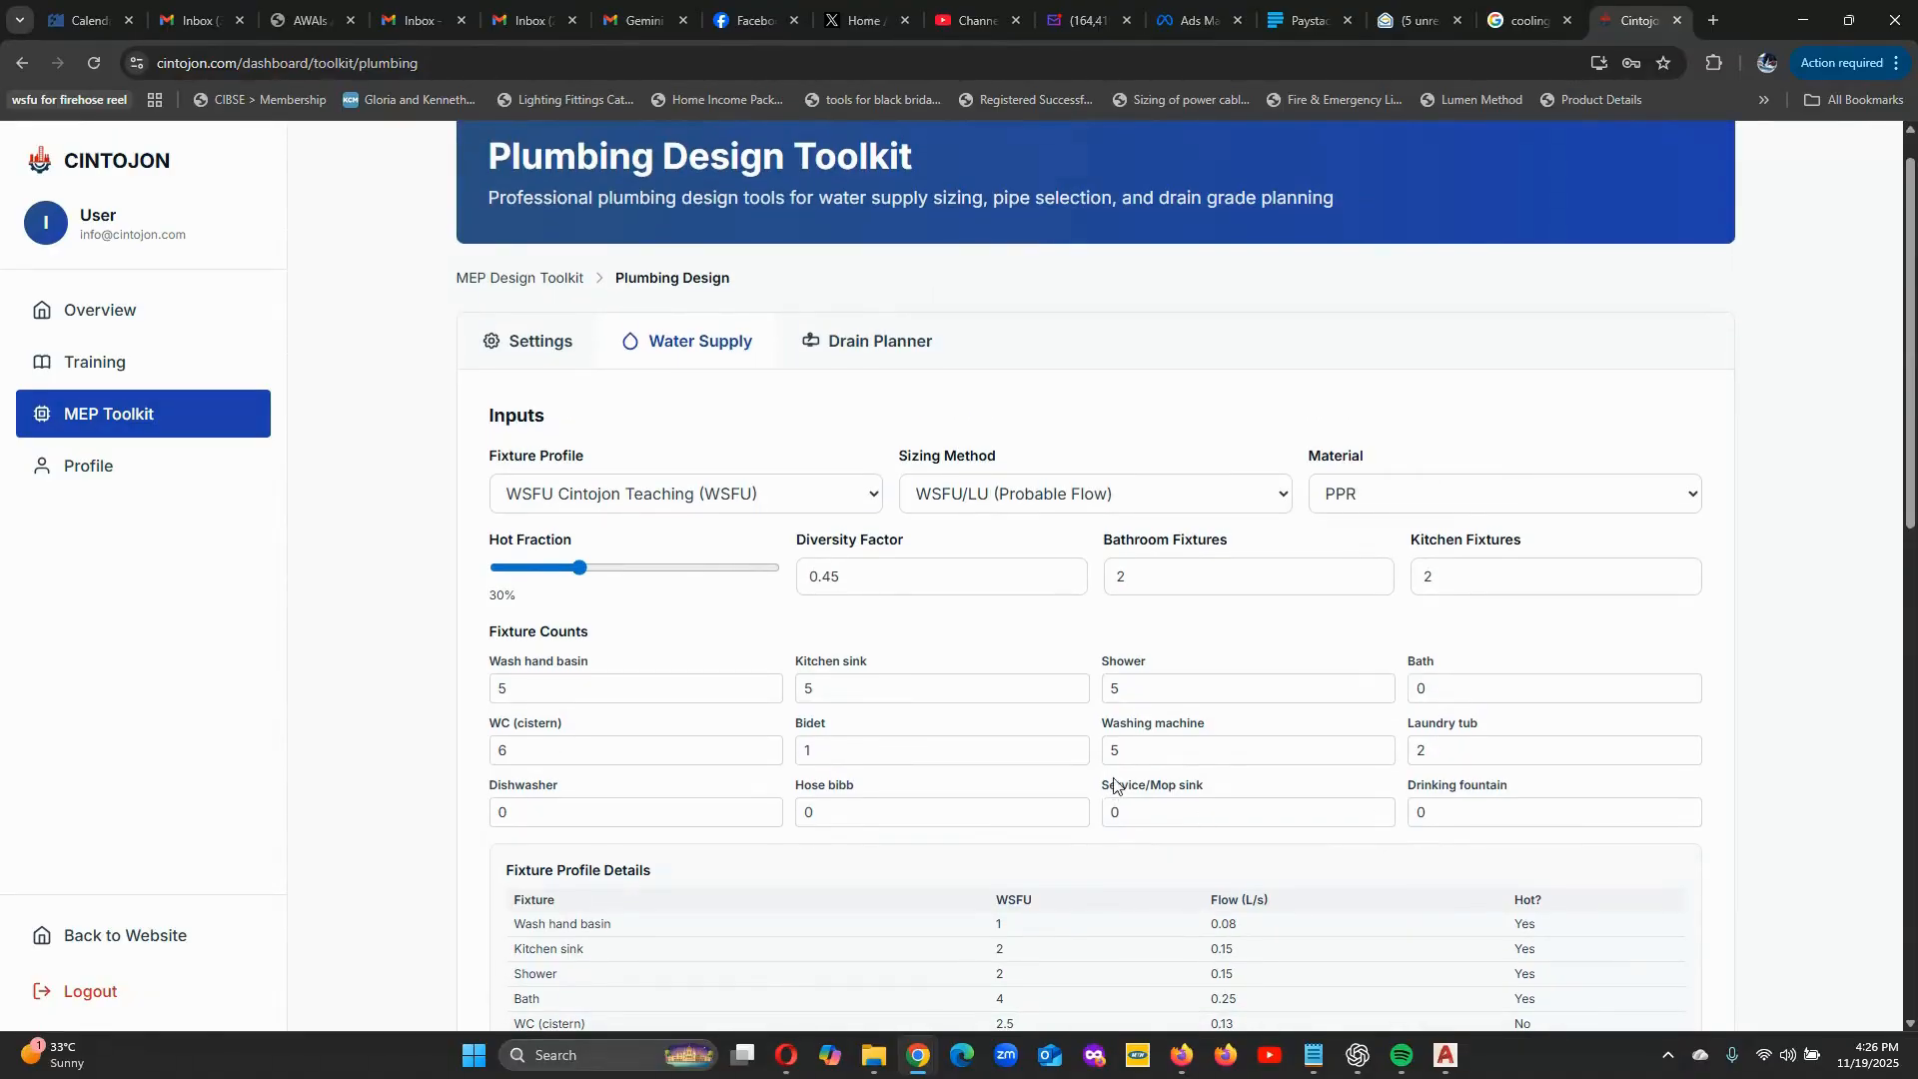
pyautogui.scroll(-11, 1110, 799)
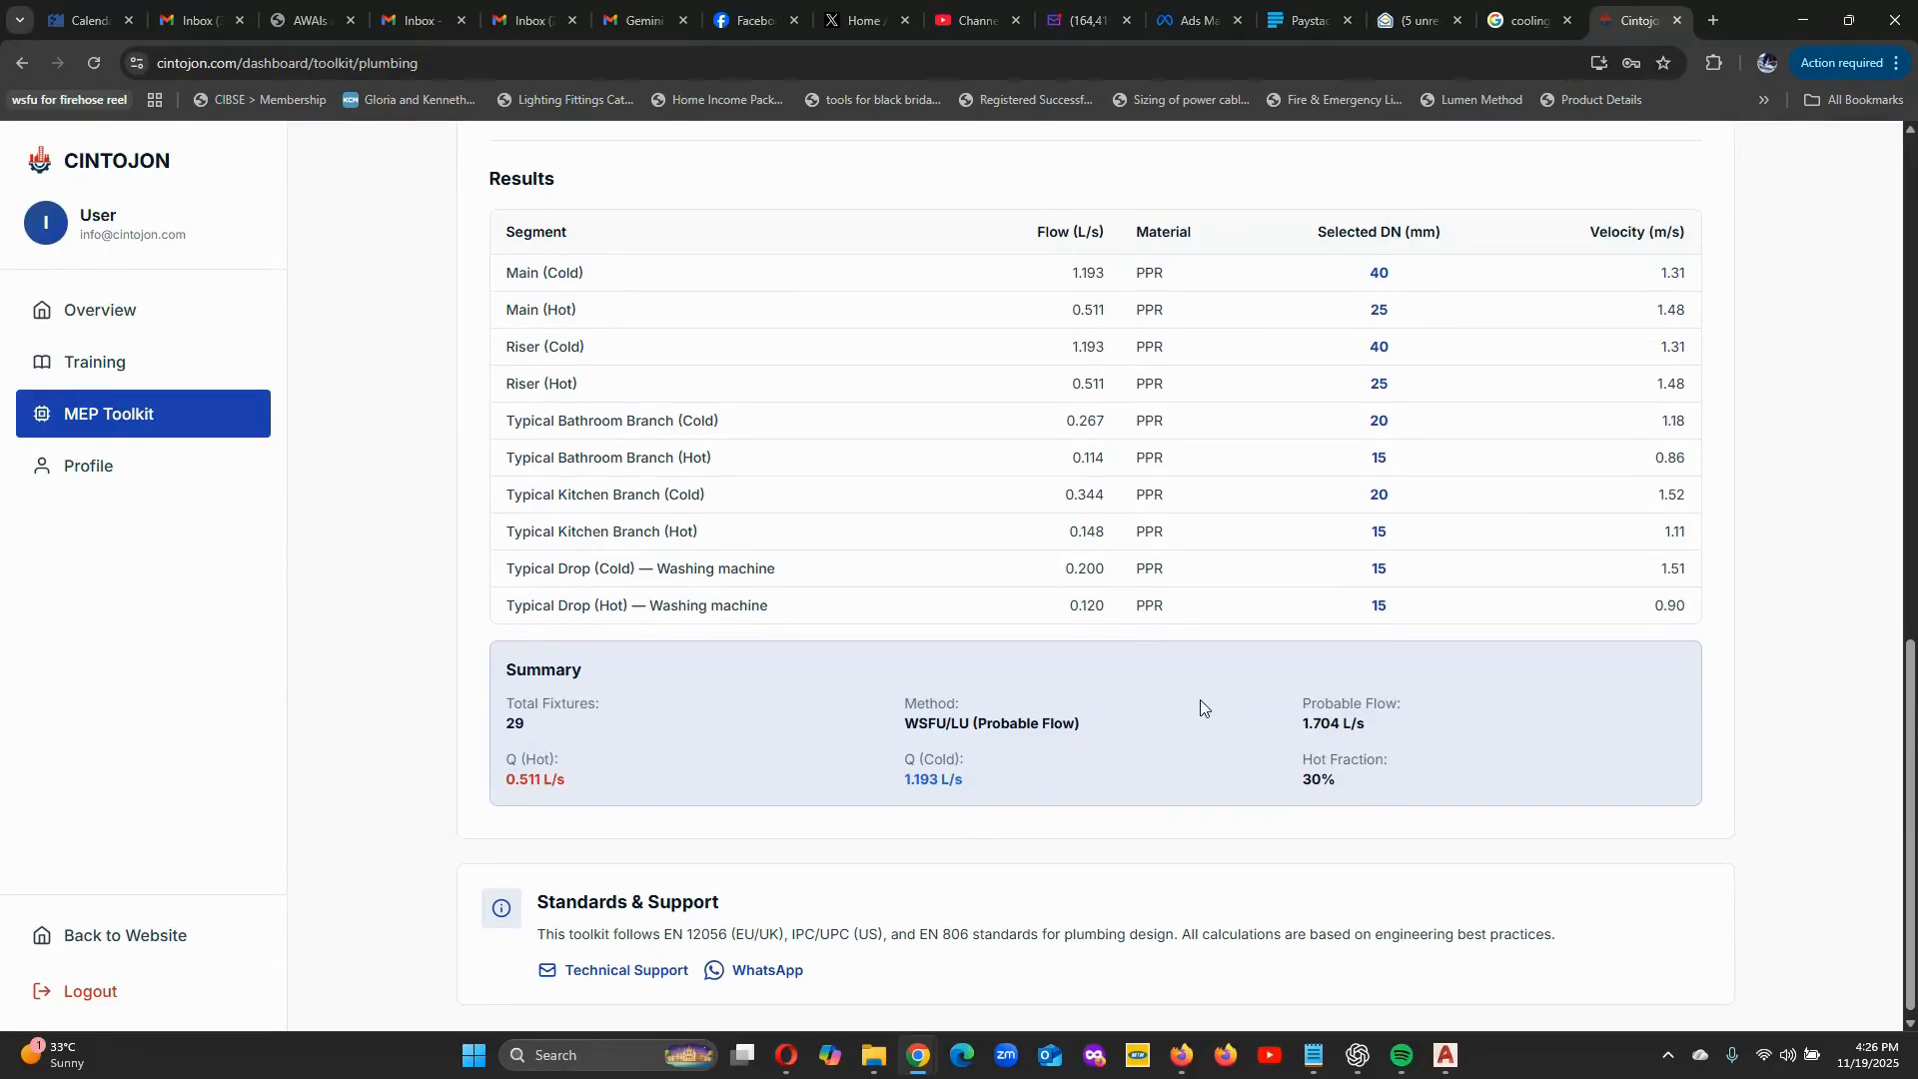
# Open the Drain Planner and set the start invert level to 0.01 m.
pyautogui.scroll(10, 1201, 706)
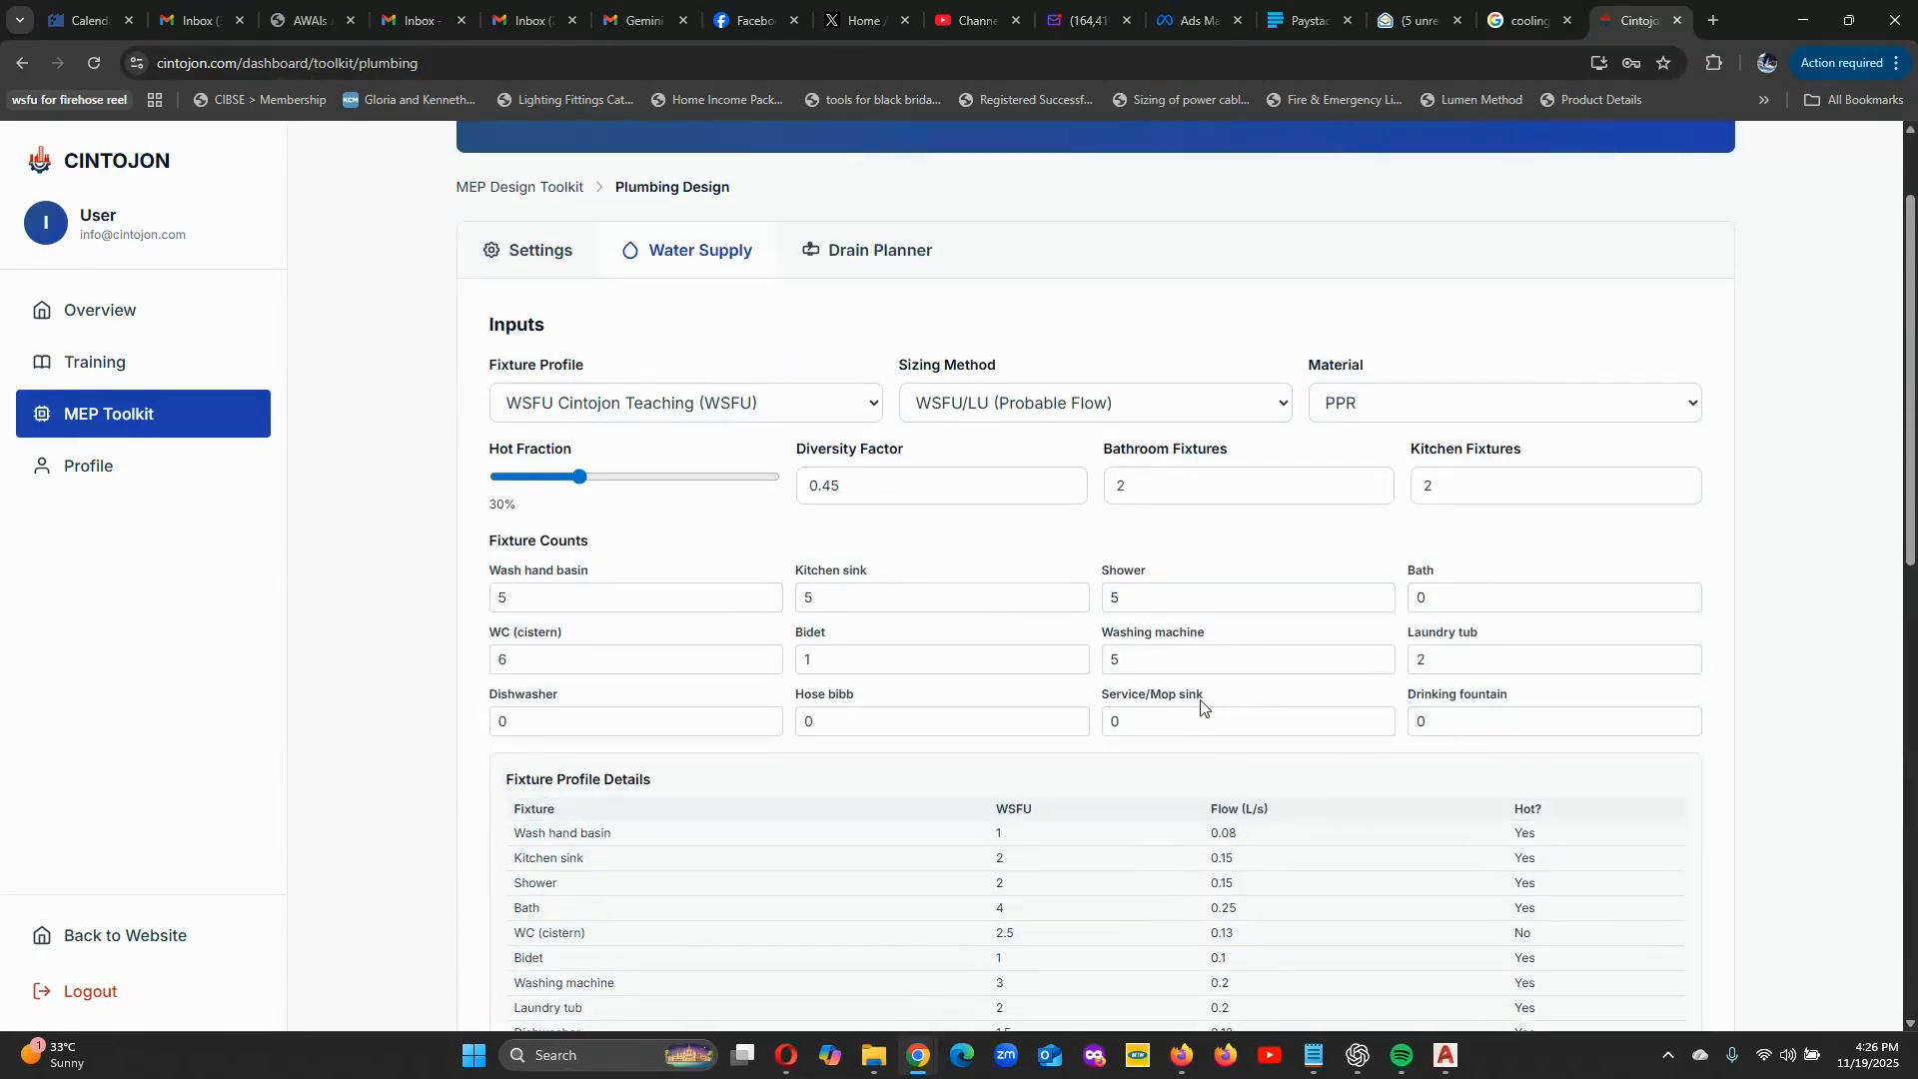
pyautogui.click(880, 261)
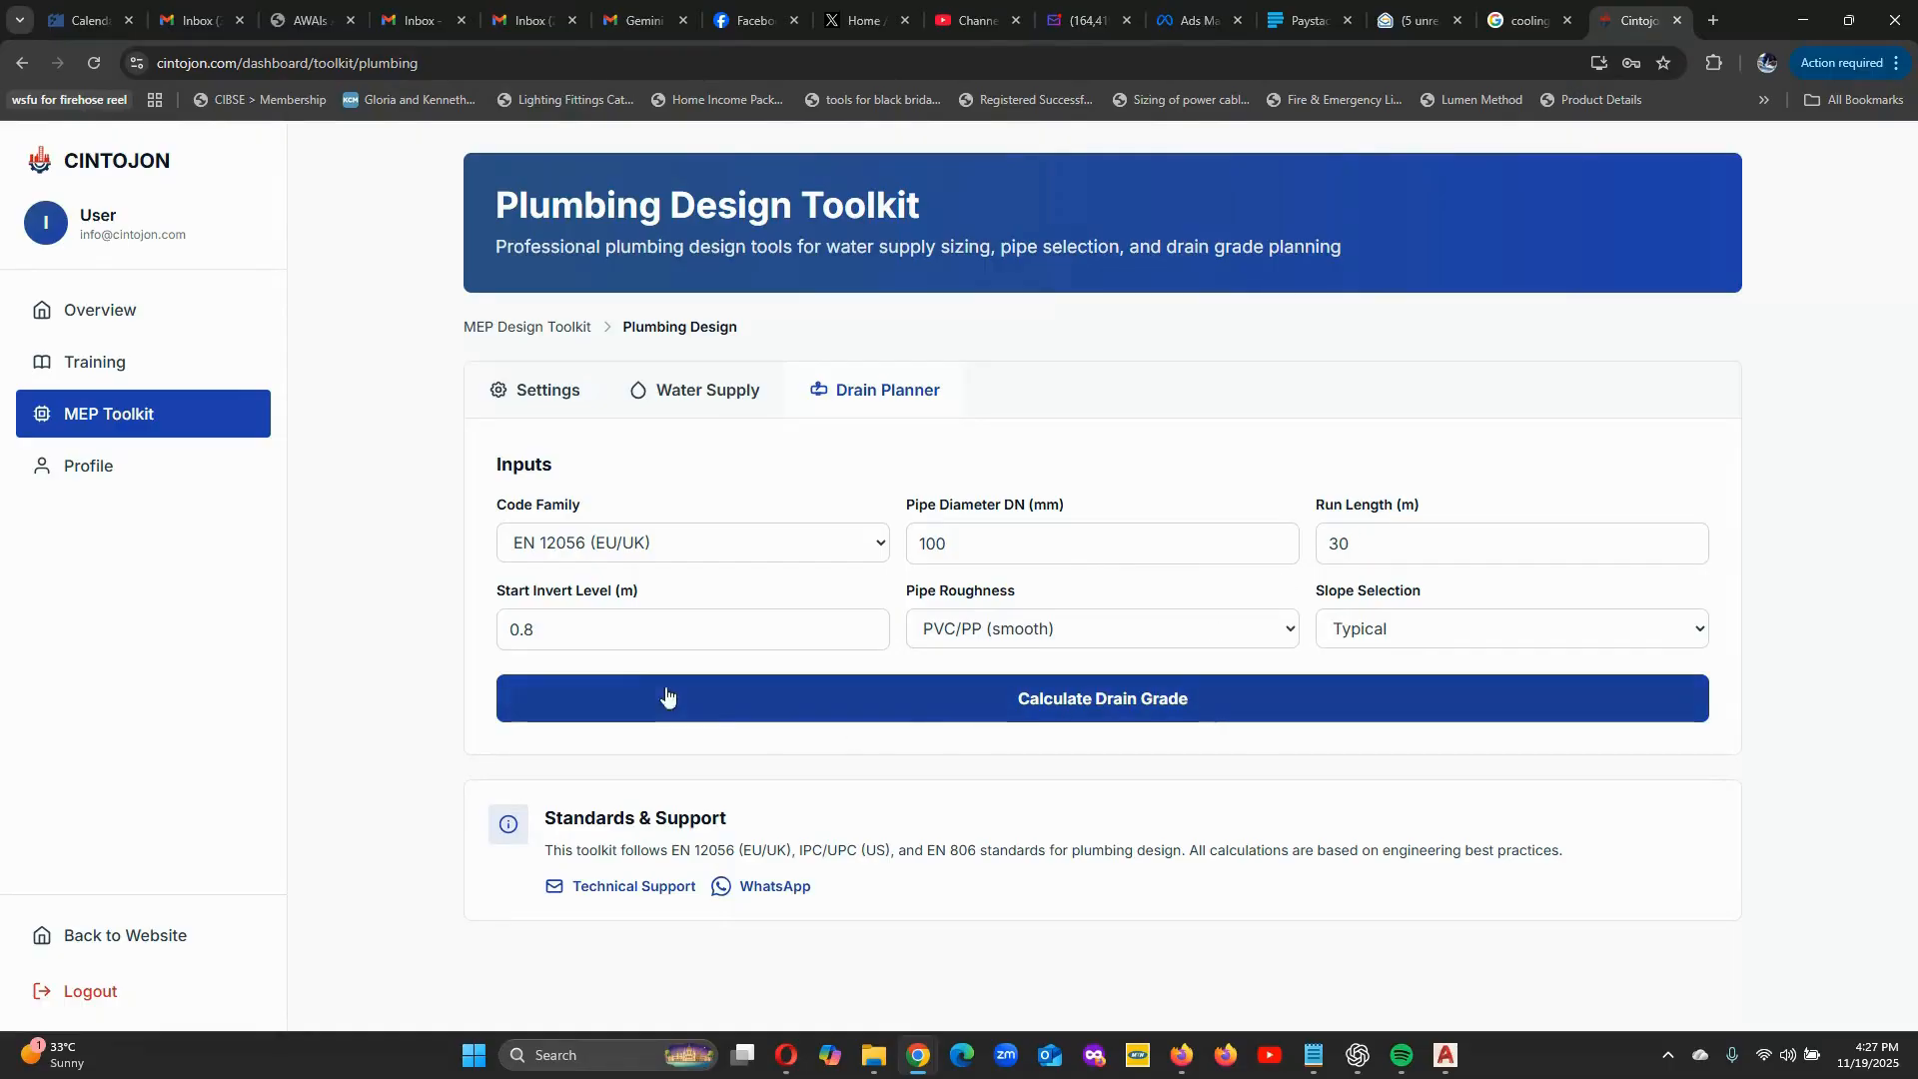
pyautogui.moveTo(544, 629); pyautogui.dragTo(470, 626)
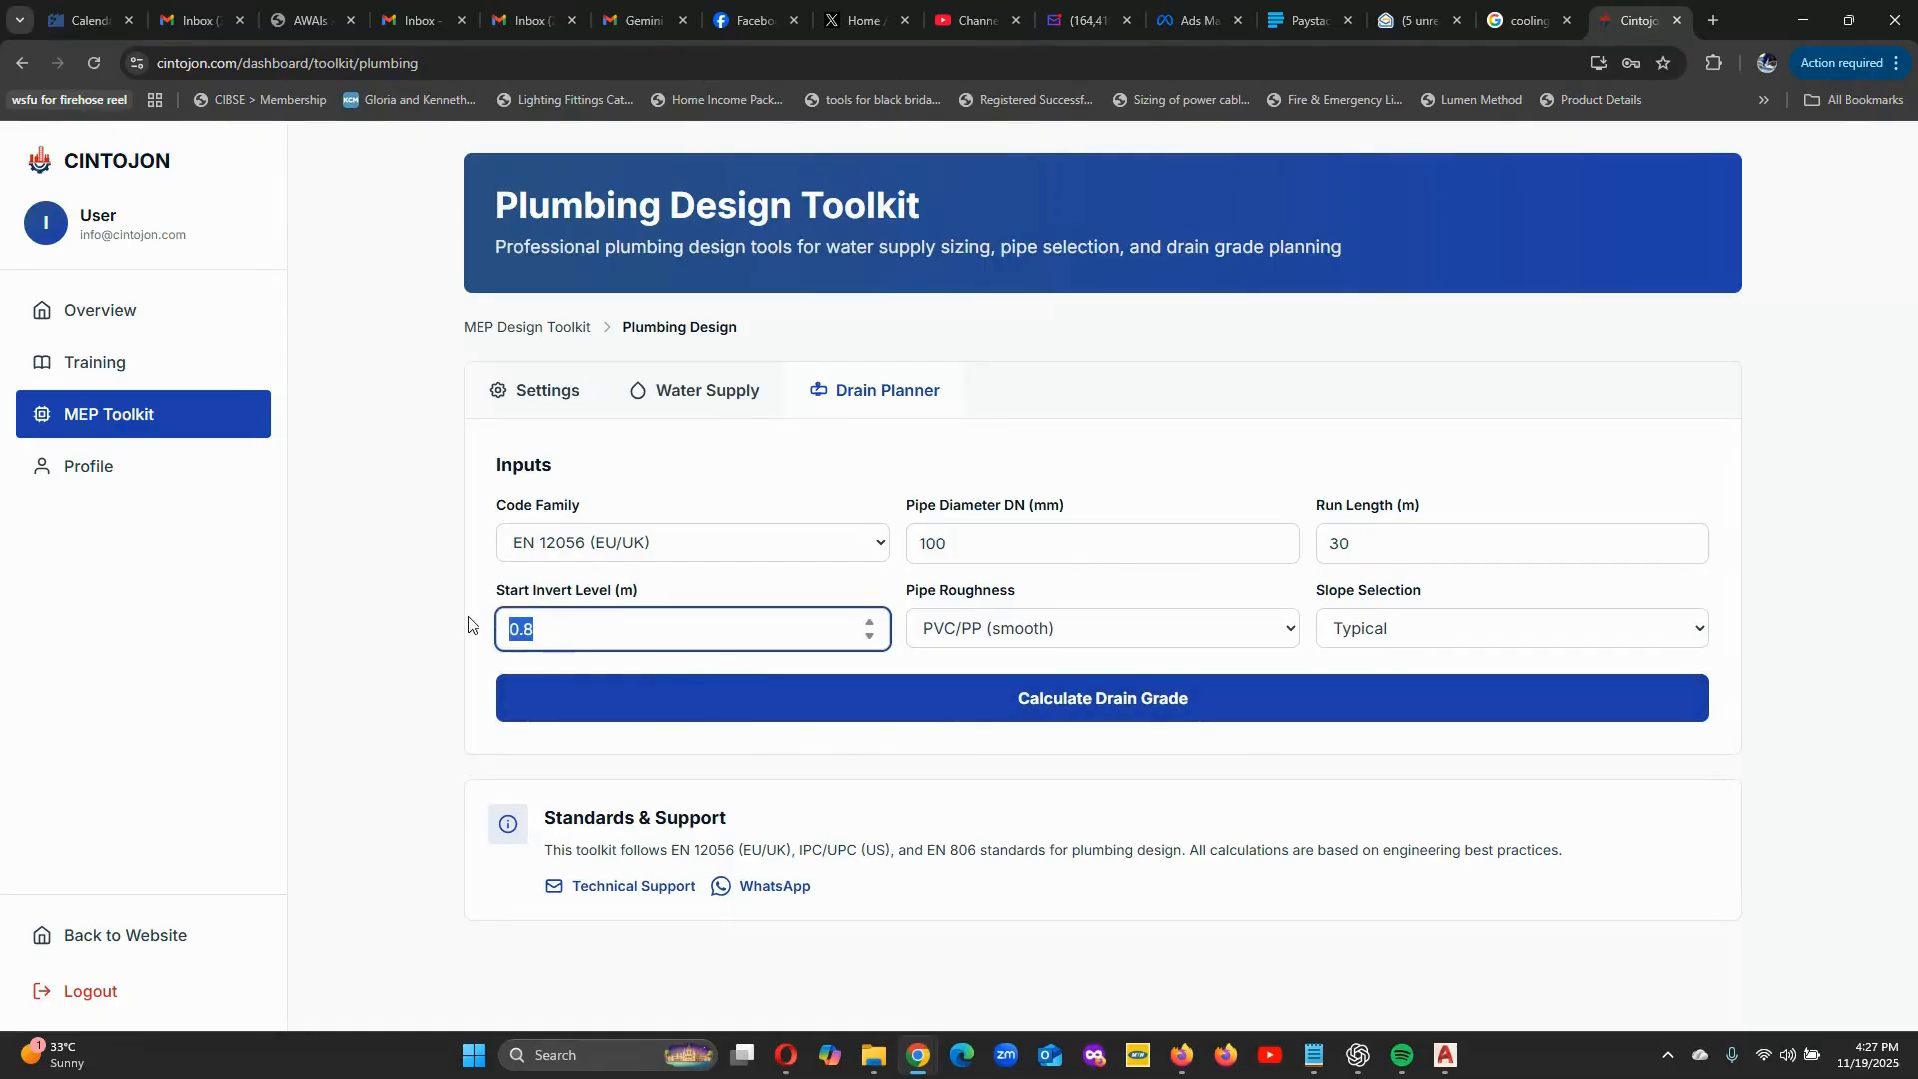
pyautogui.press('Right')
pyautogui.moveTo(540, 630); pyautogui.dragTo(472, 631)
pyautogui.press('Right')
pyautogui.click(505, 659)
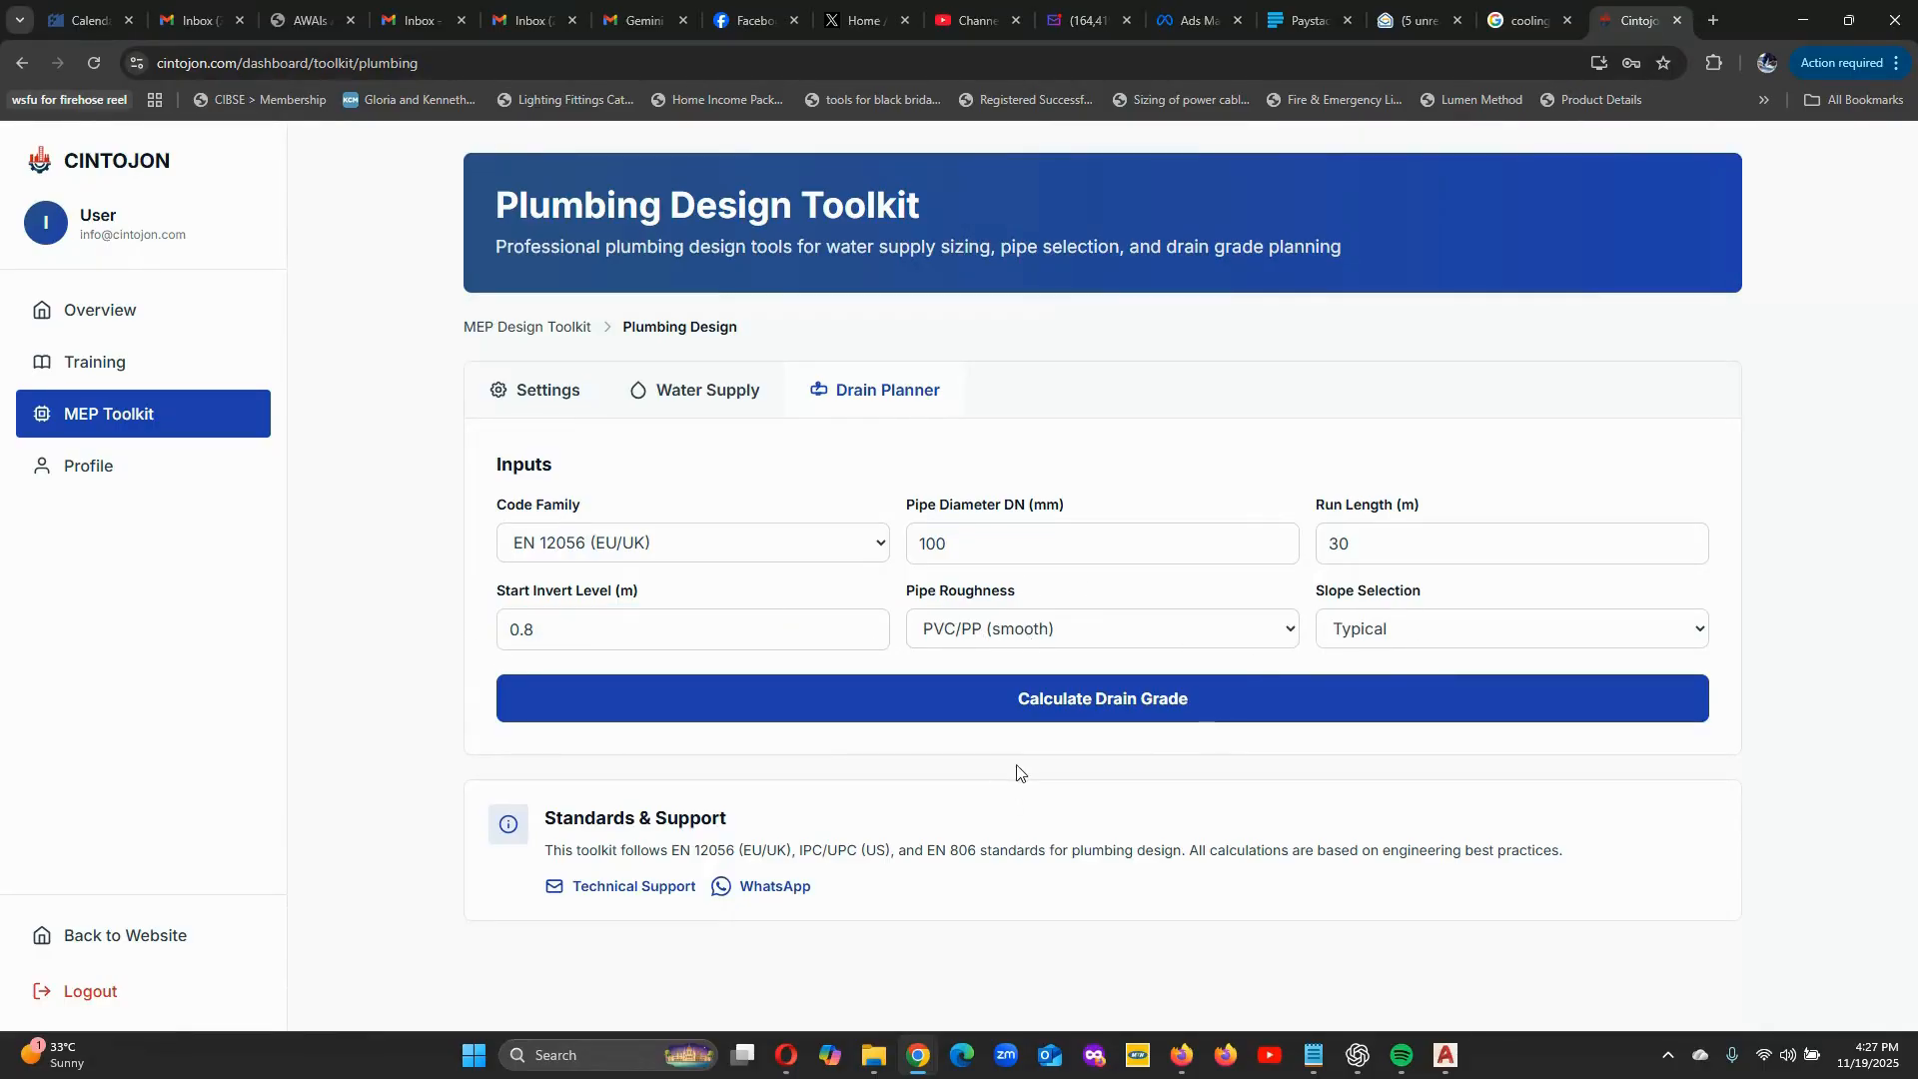
pyautogui.click(870, 639)
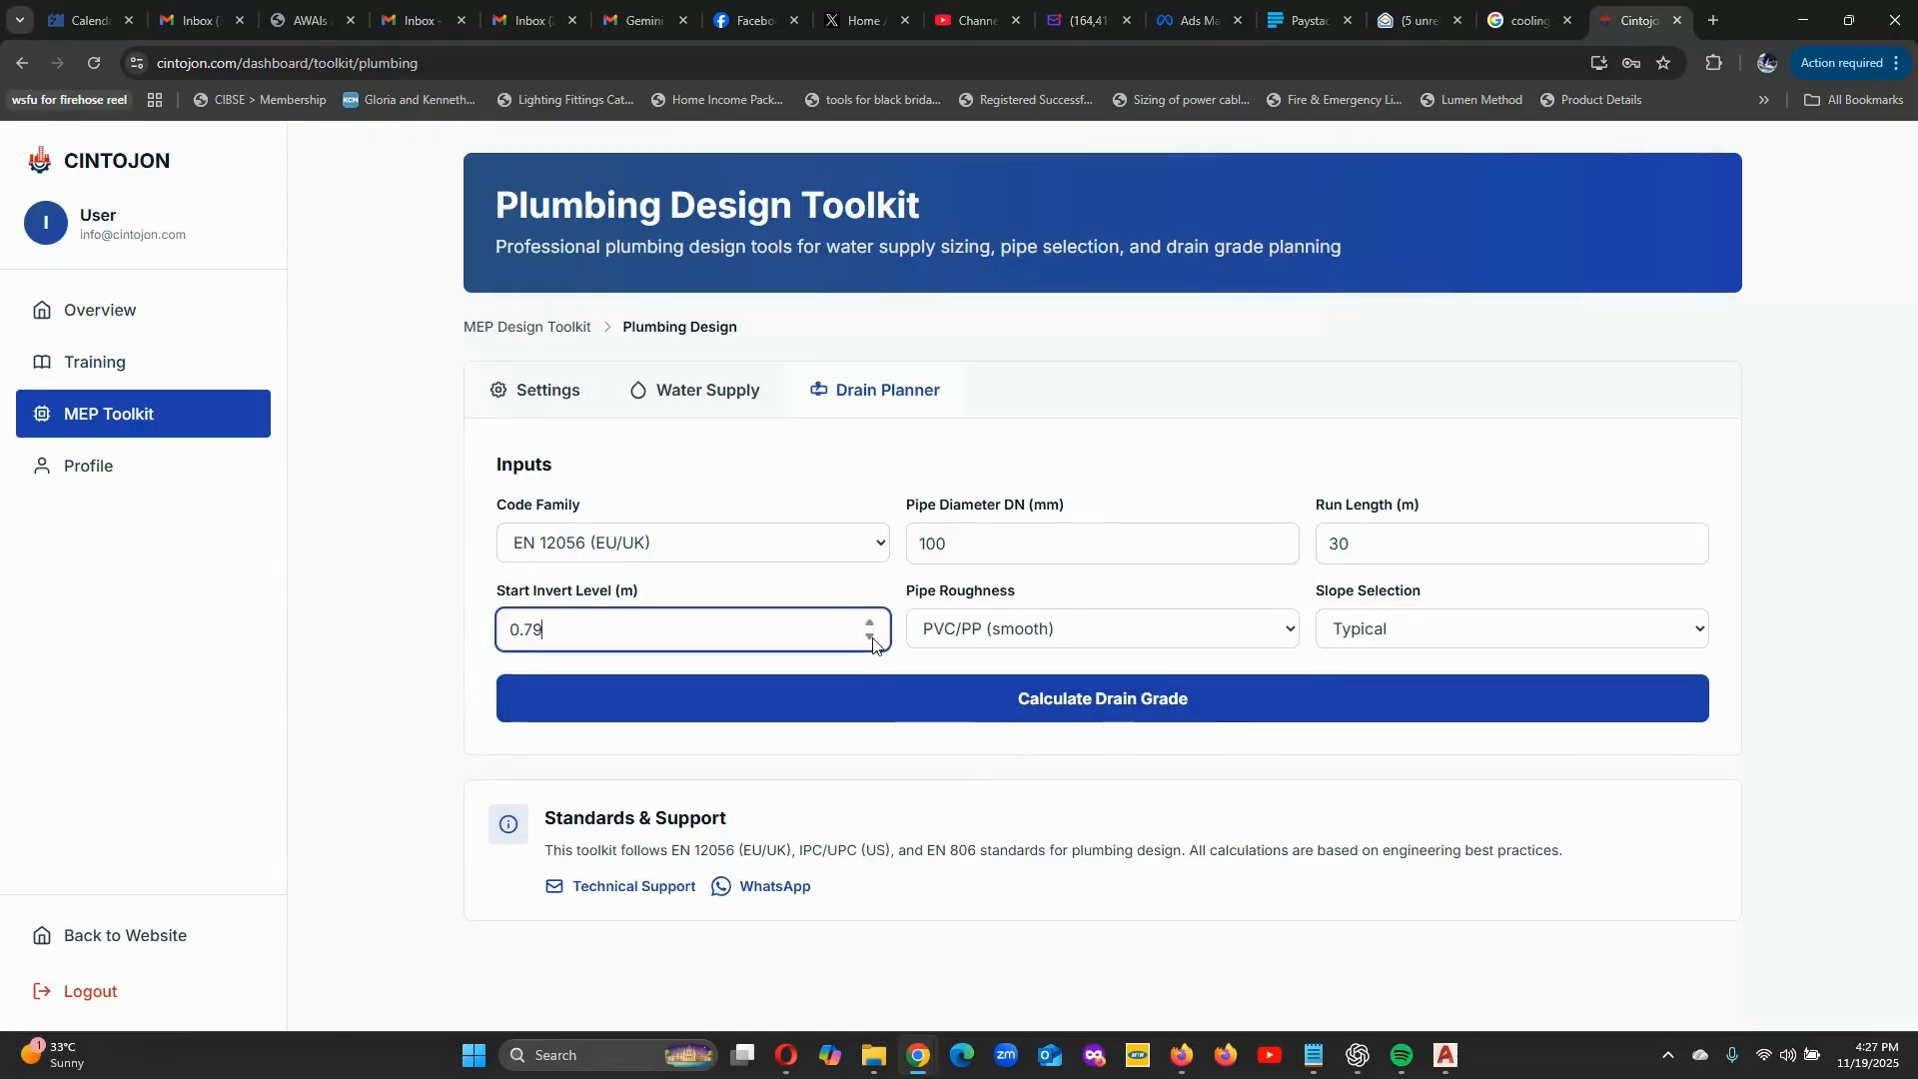
pyautogui.click(871, 639)
pyautogui.moveTo(522, 628); pyautogui.dragTo(546, 629)
pyautogui.write('80')
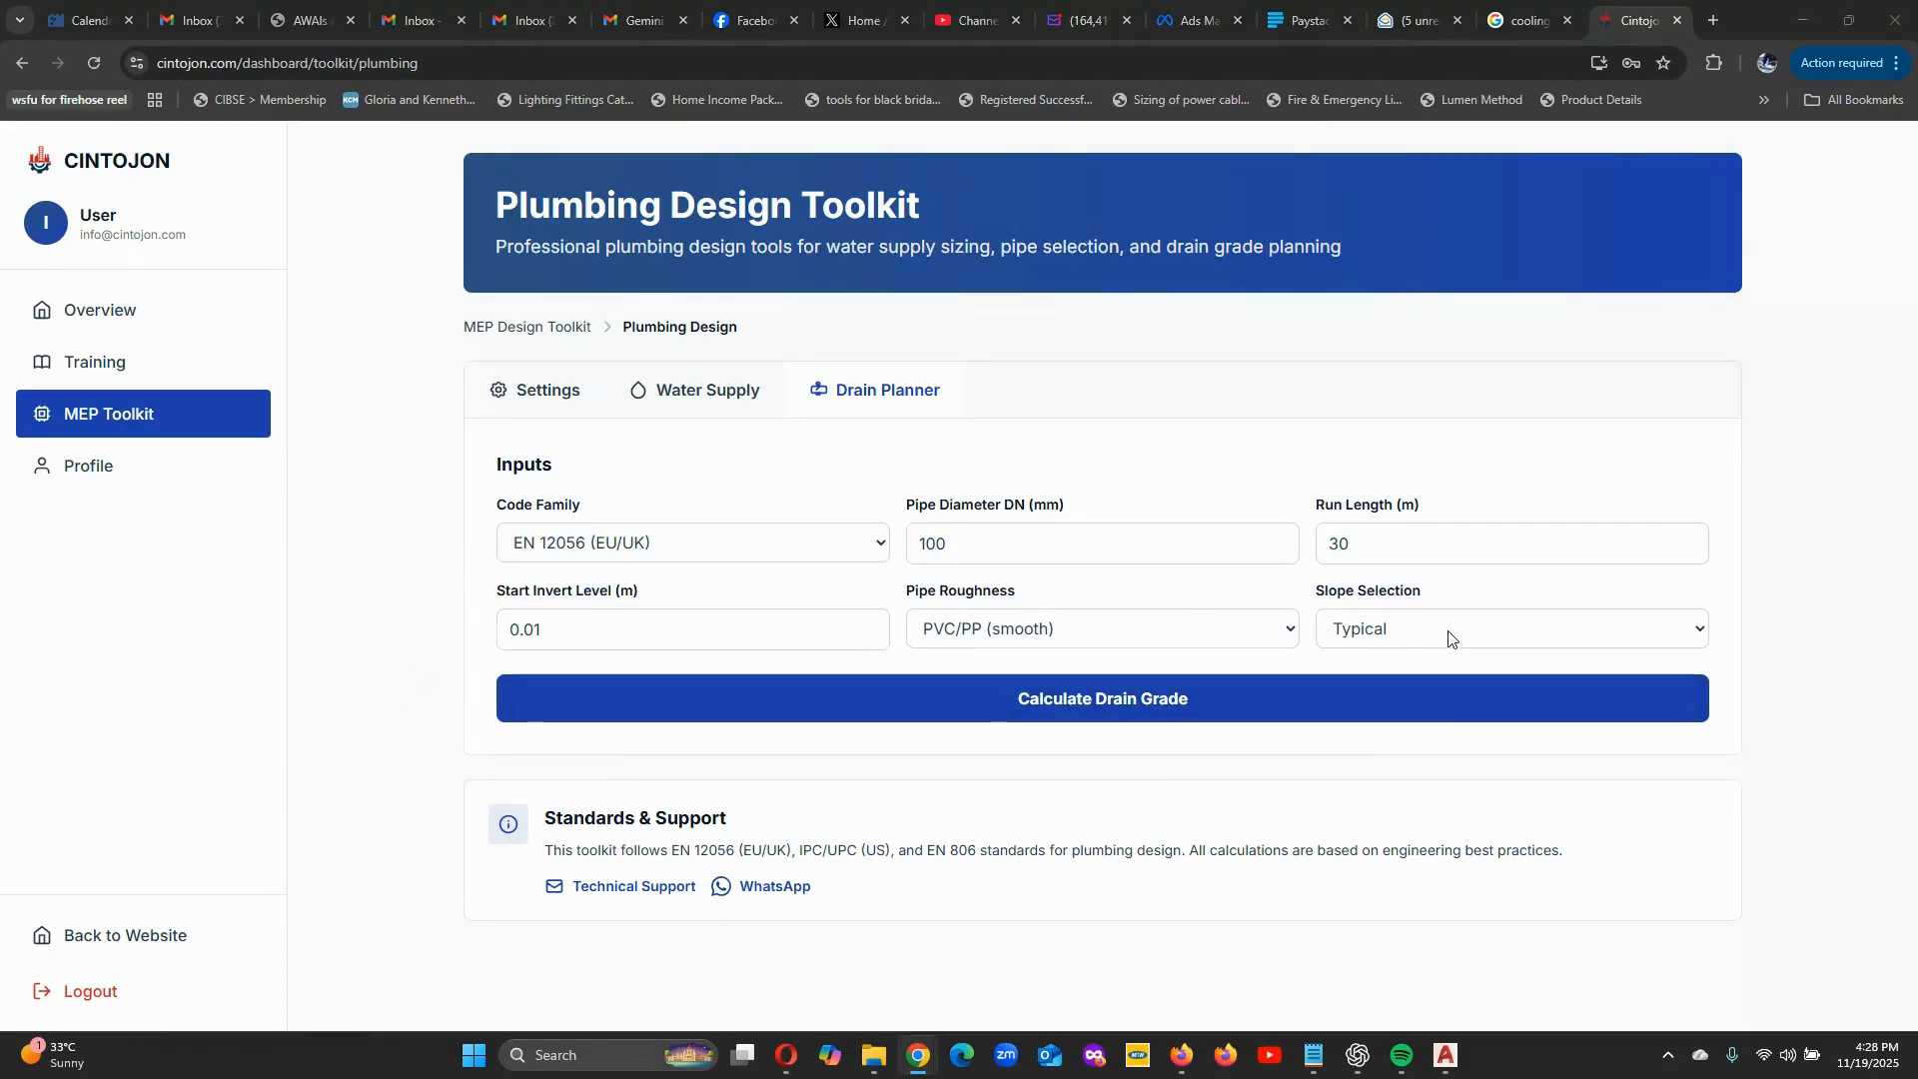
# Calculate the drain grade and review the slope, fall, outlet invert and velocity results and the common slopes reference.
pyautogui.click(1105, 707)
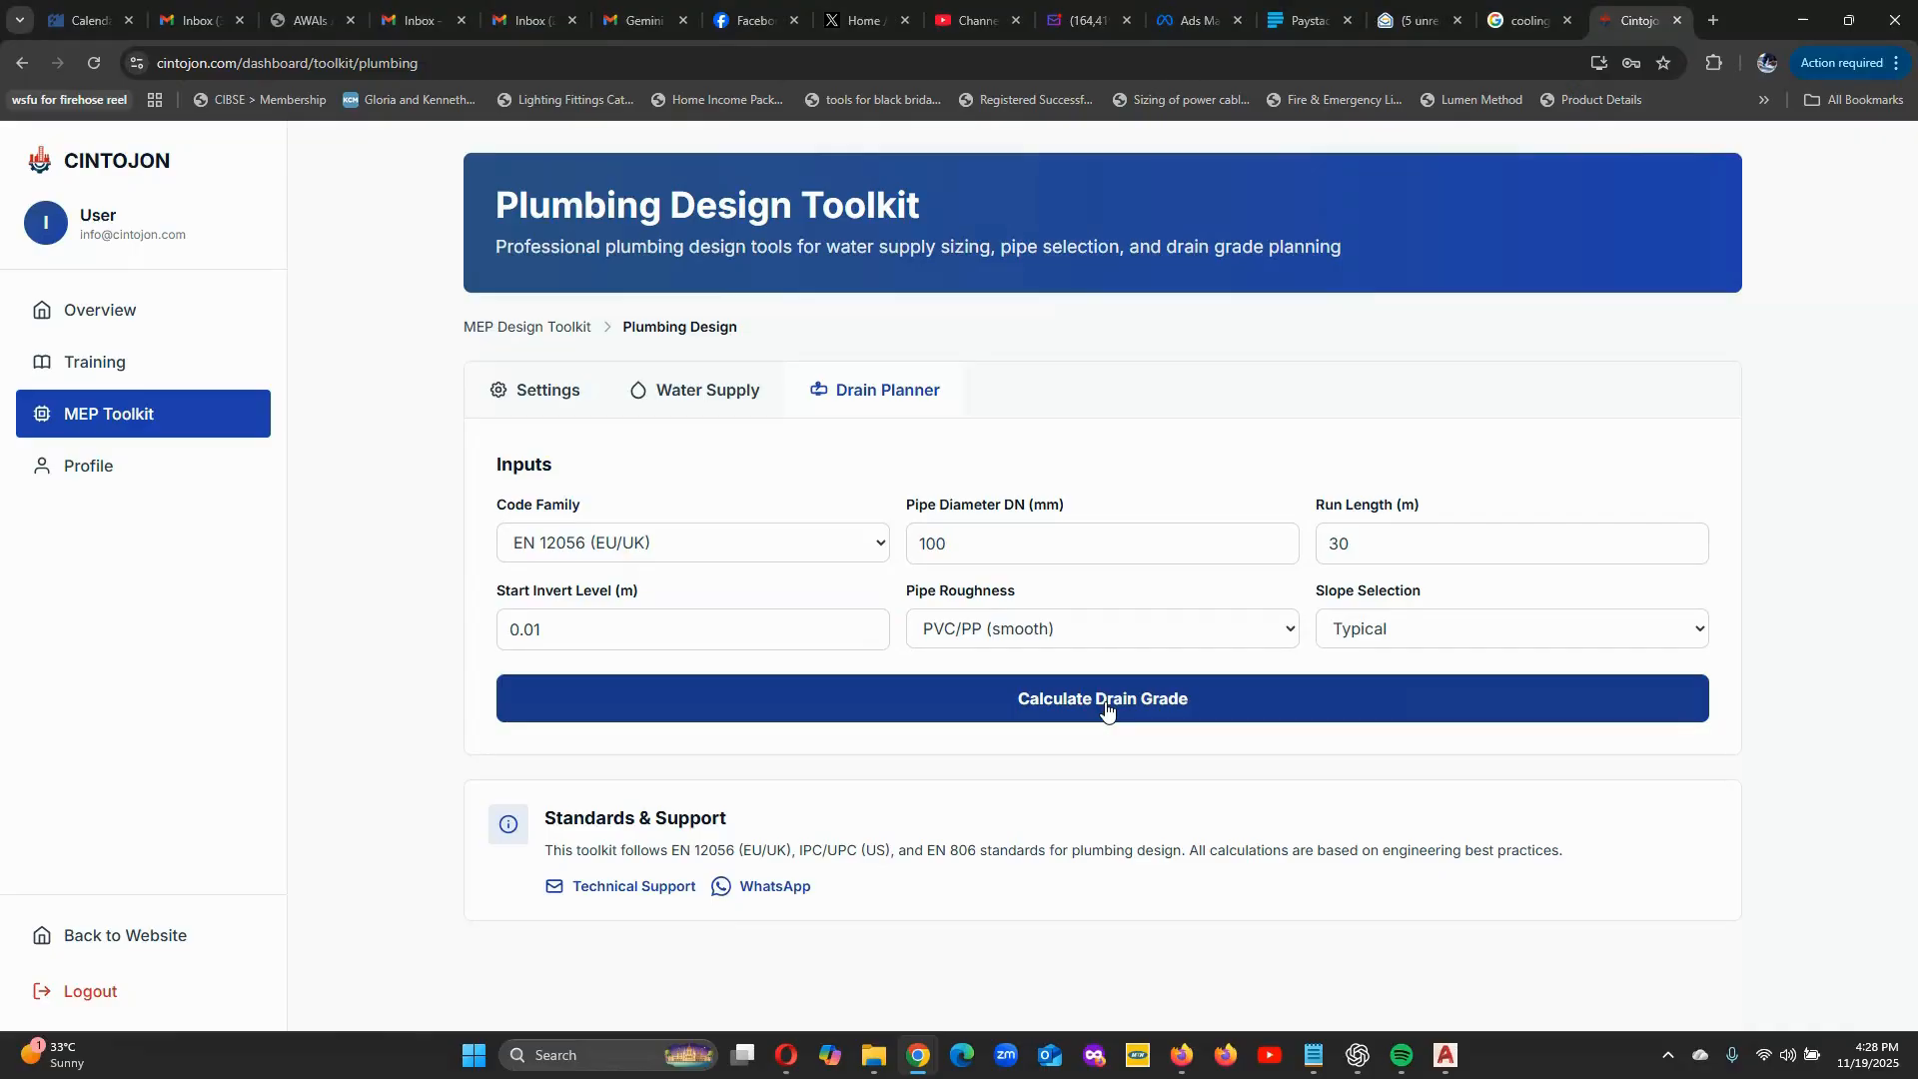
pyautogui.scroll(-2, 1114, 705)
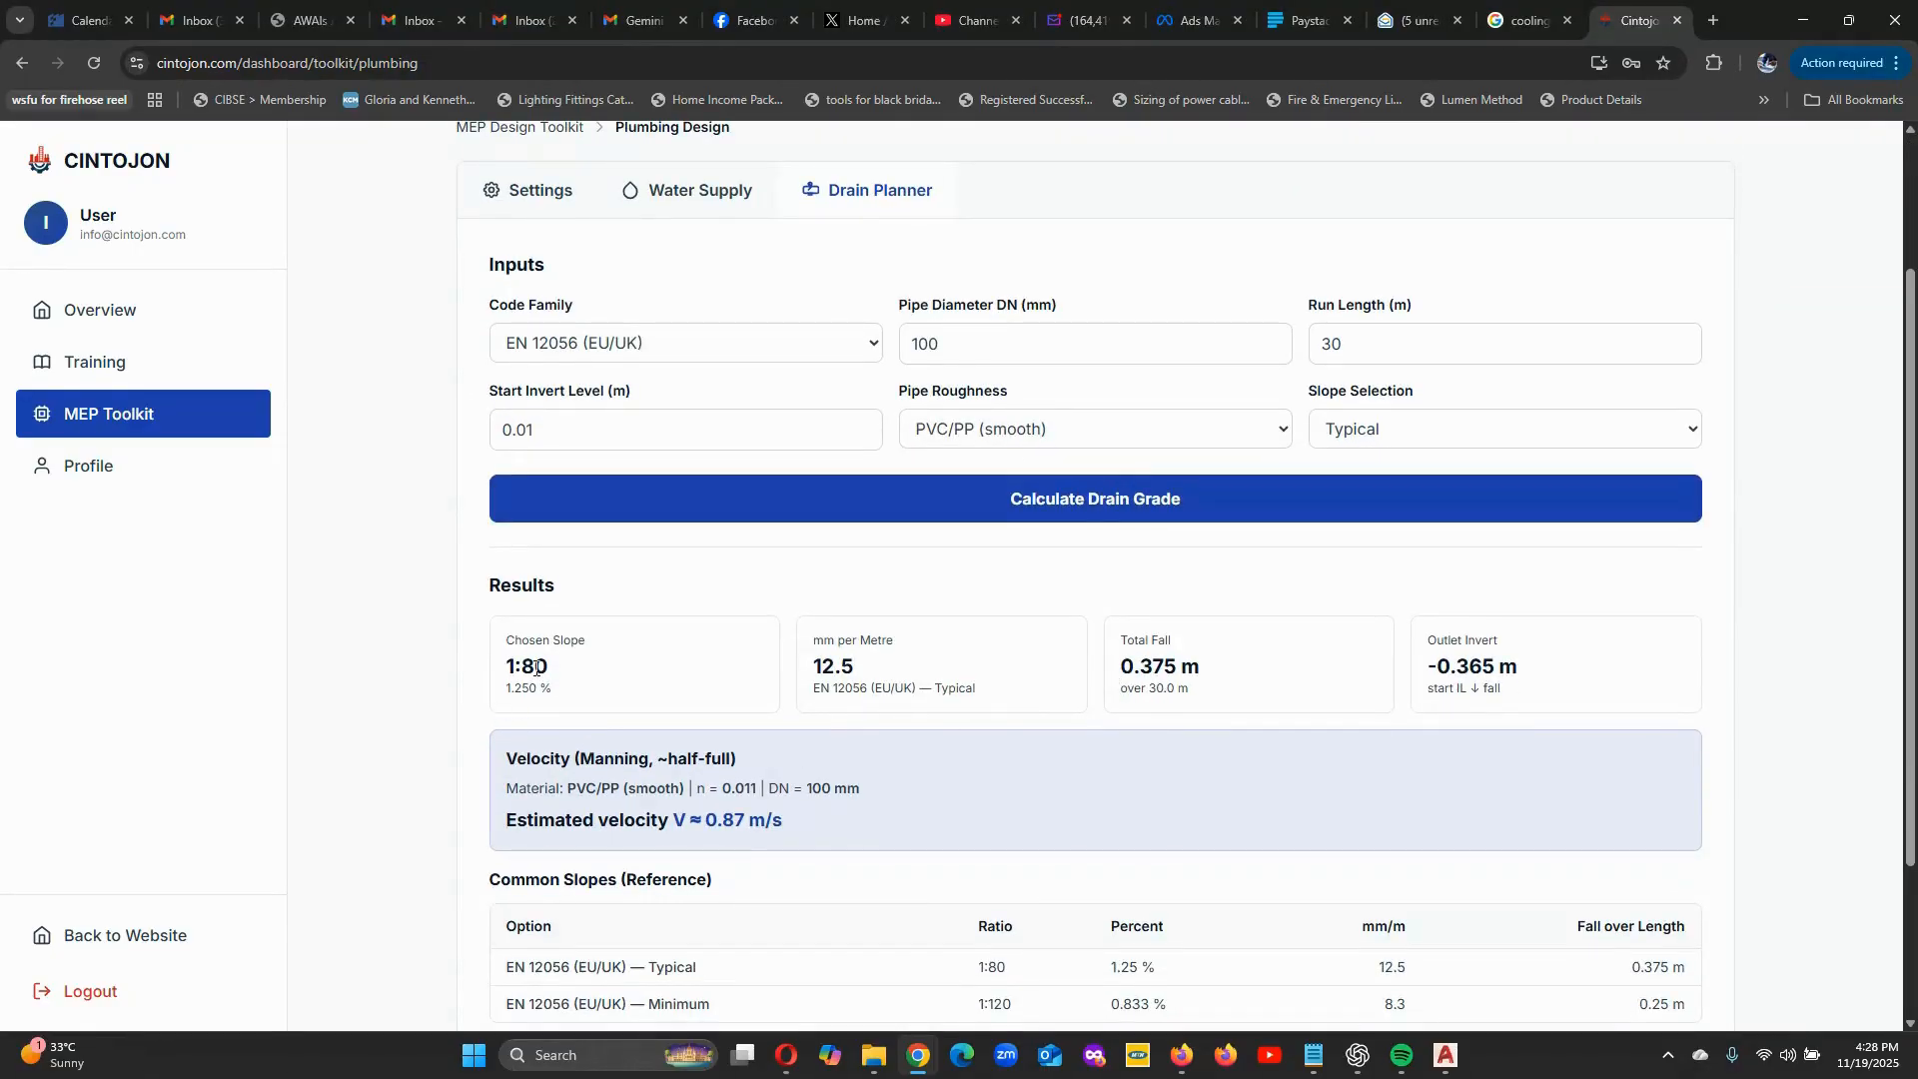
pyautogui.scroll(1, 857, 417)
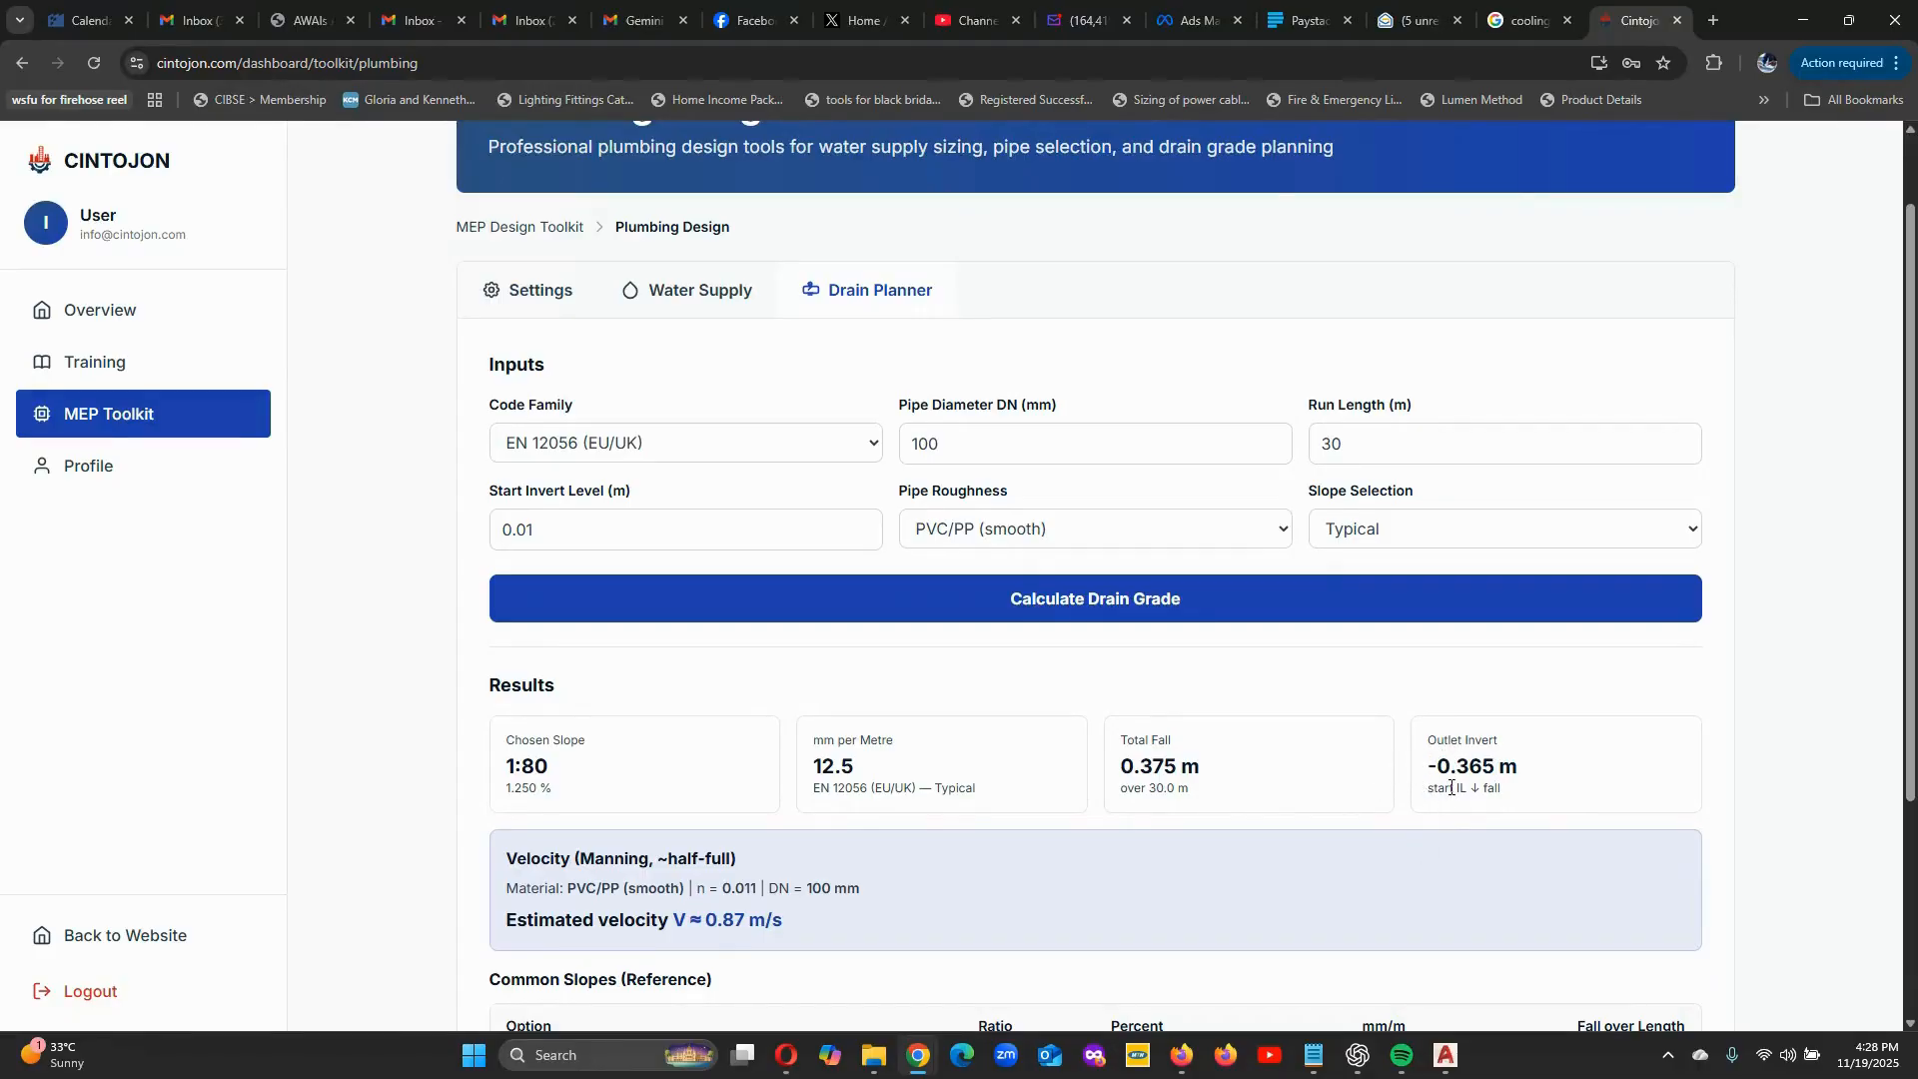
pyautogui.scroll(-2, 1450, 788)
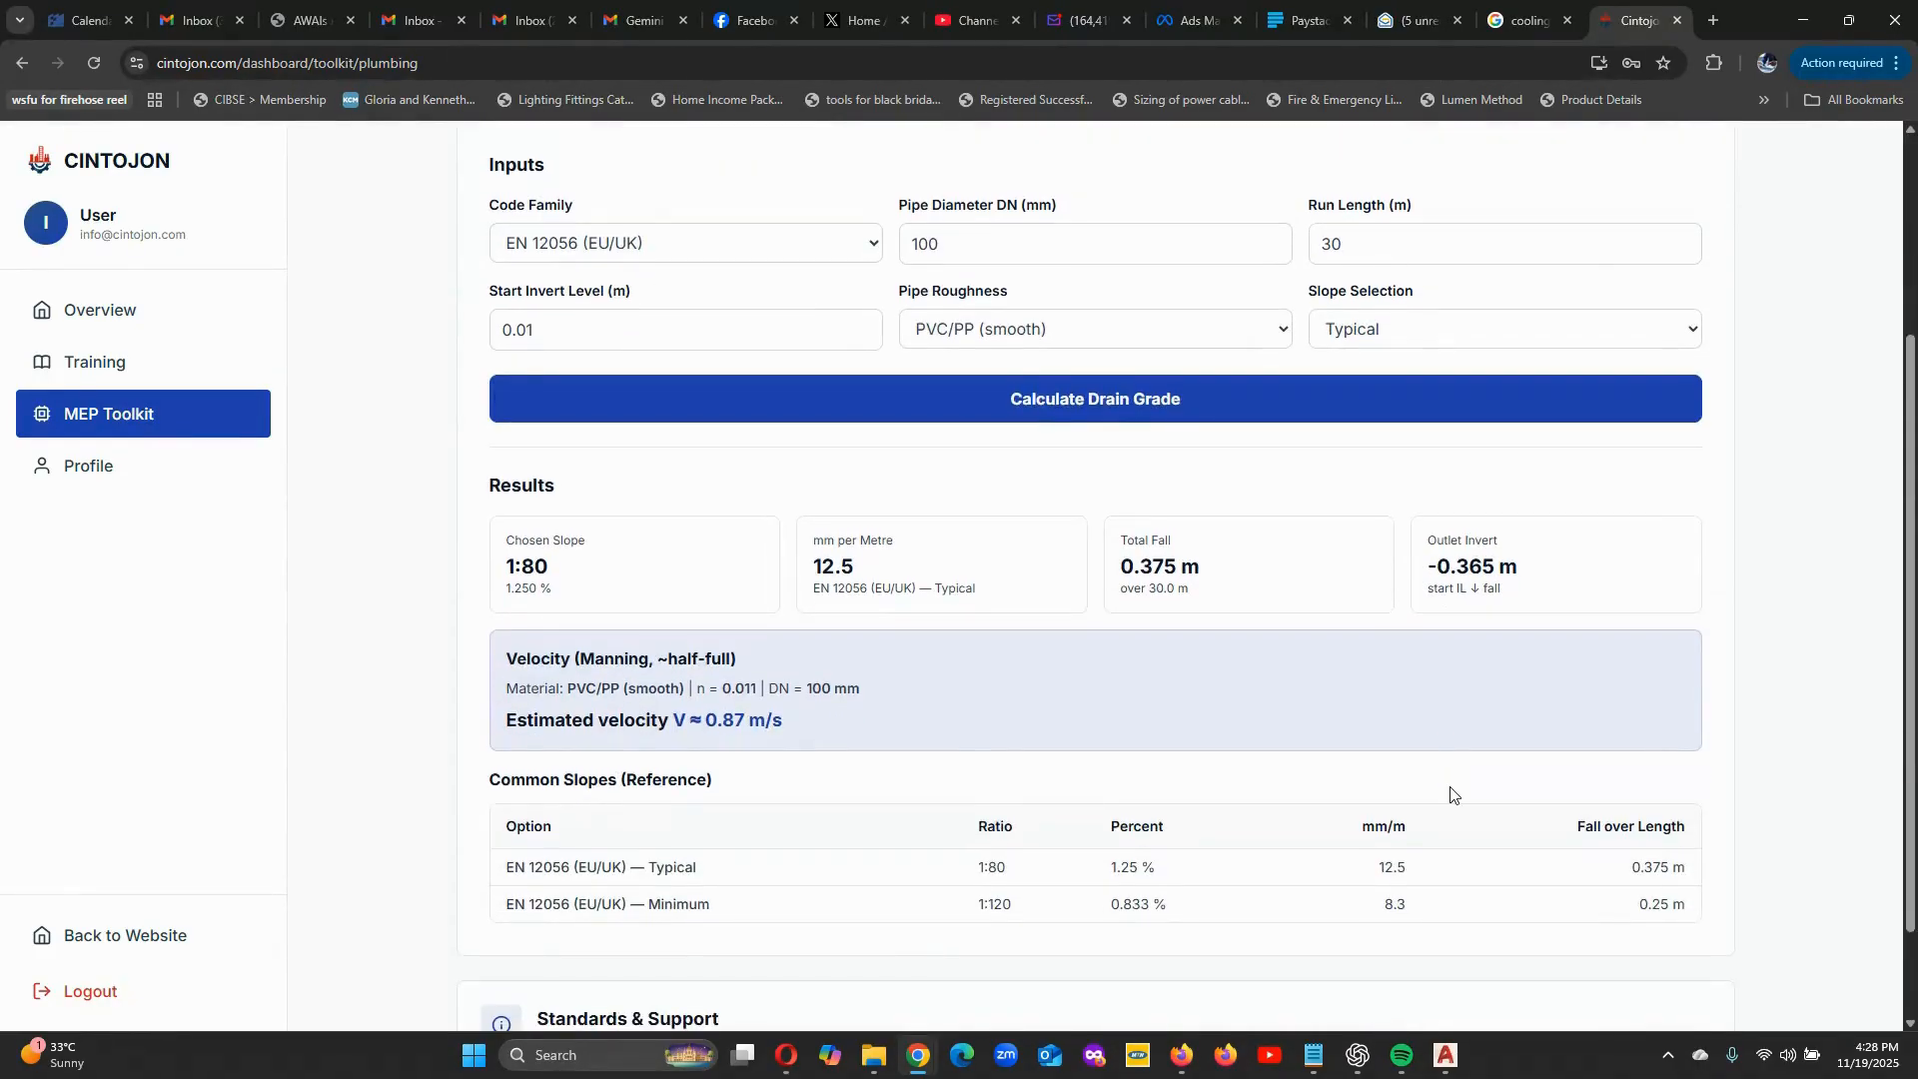
pyautogui.scroll(-2, 1450, 794)
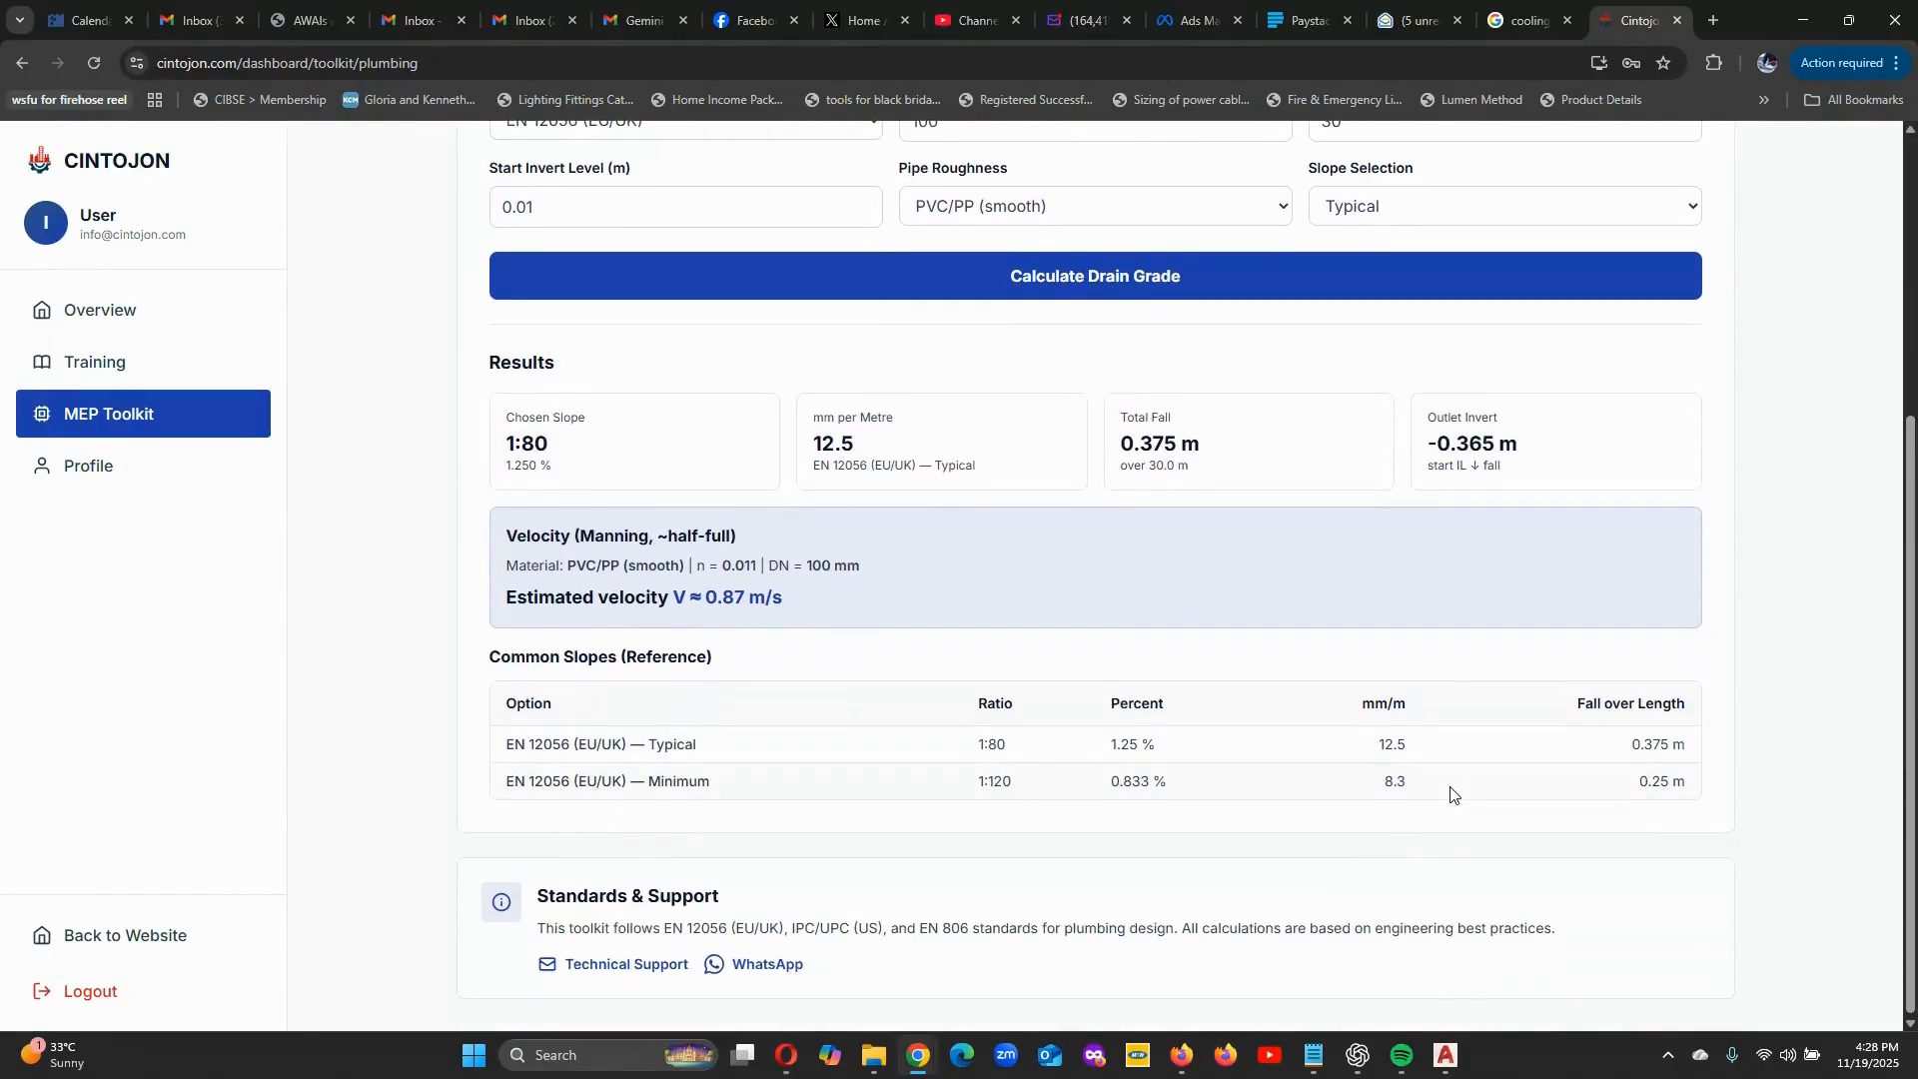
pyautogui.scroll(5, 1447, 792)
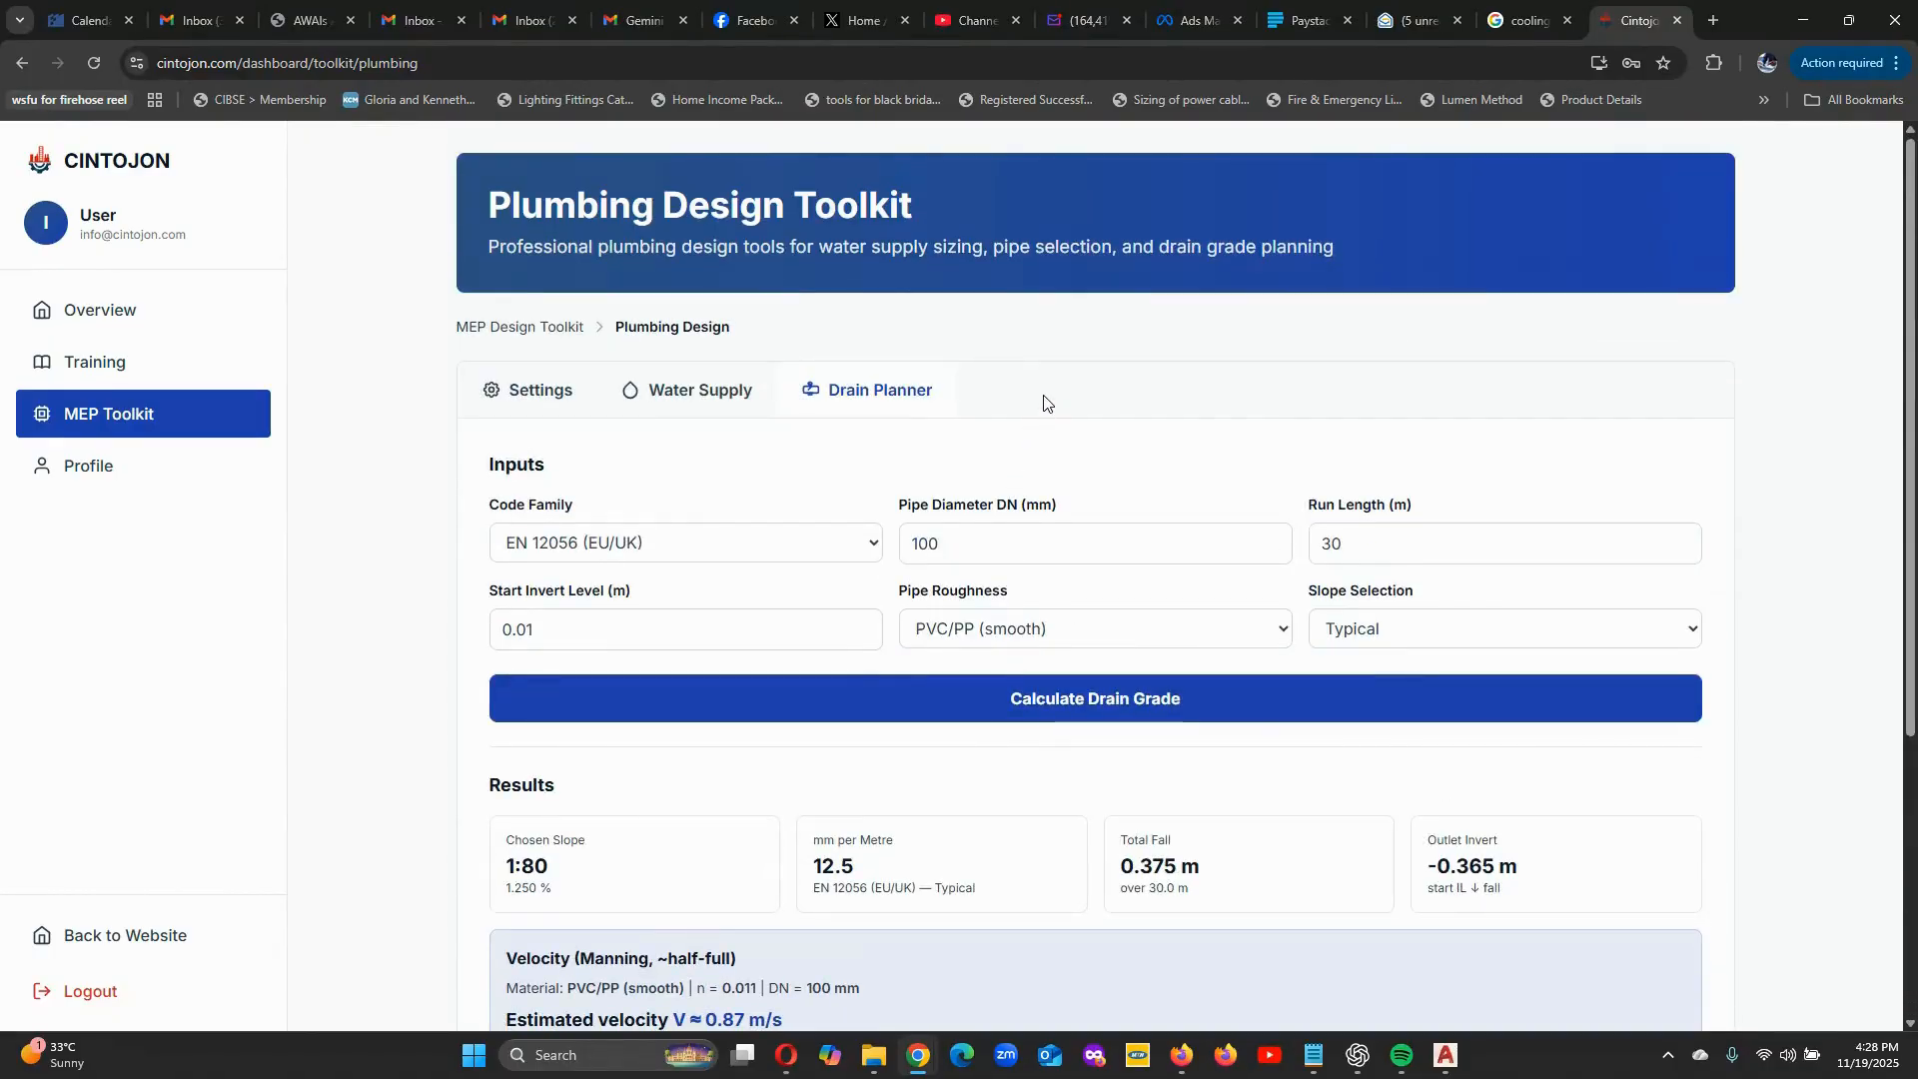